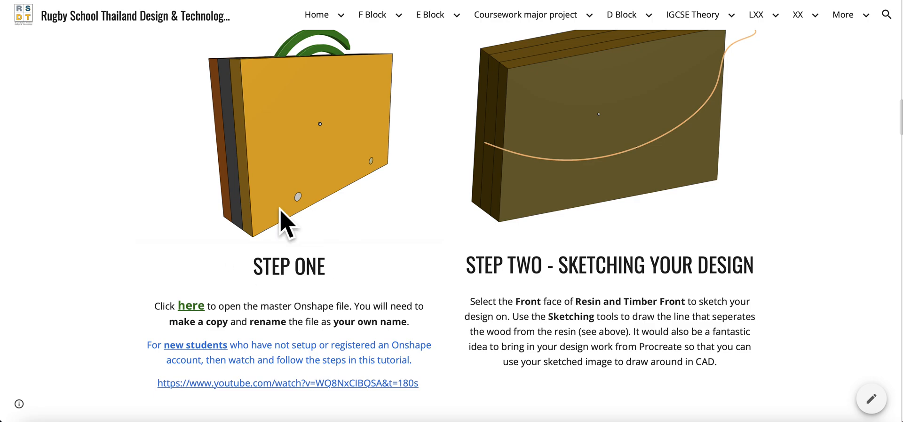
Open the master Onshape file linked under Step One and copy its workspace to a new document named with the student's name plus "Mosquito".
{"action": "left_click", "coordinate": [196, 308]}
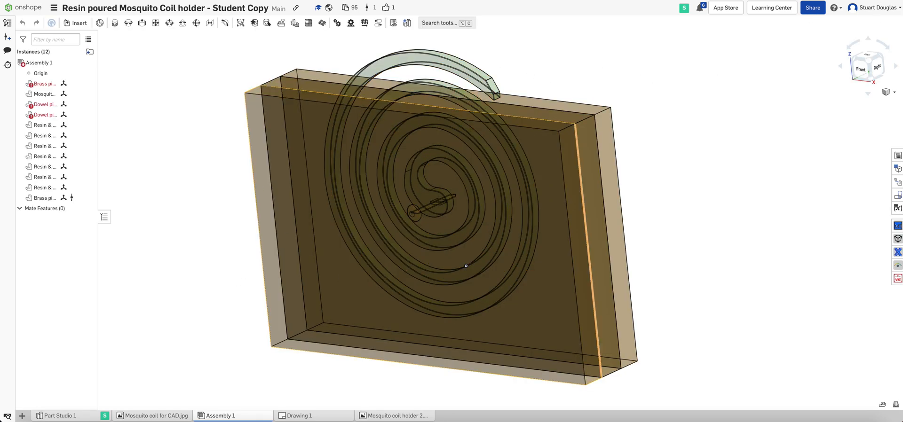
{"action": "right_click_drag", "start_coordinate": [683, 111], "coordinate": [722, 120]}
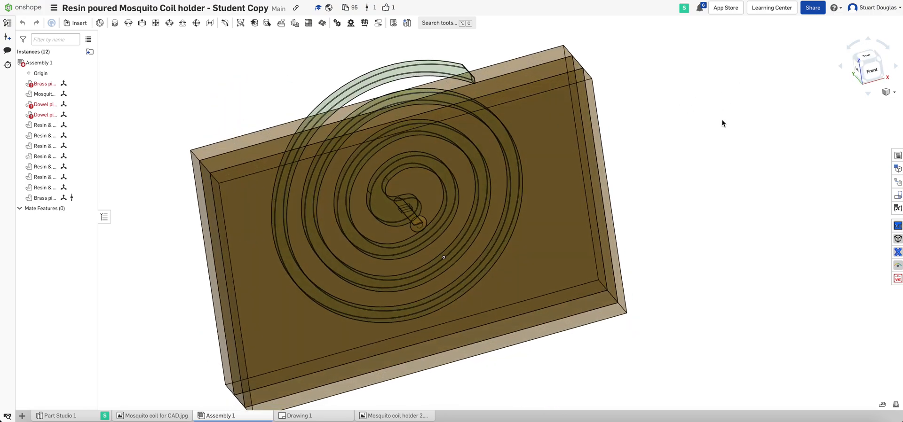
{"action": "left_click", "coordinate": [55, 8]}
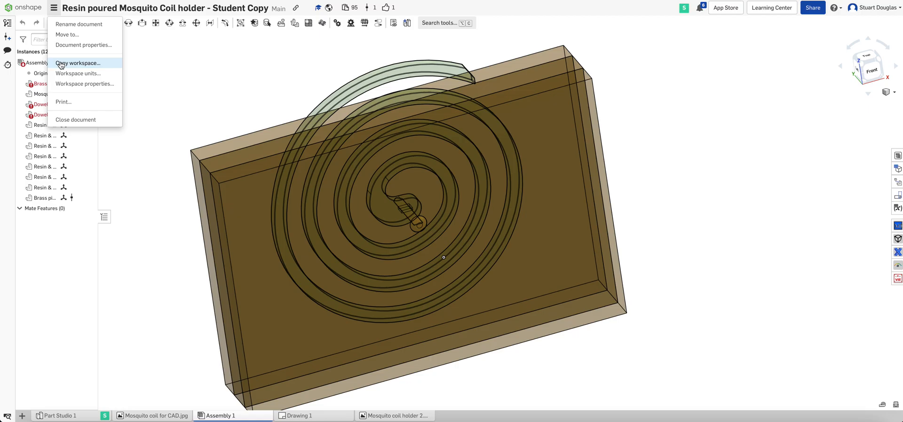
{"action": "left_click", "coordinate": [99, 63]}
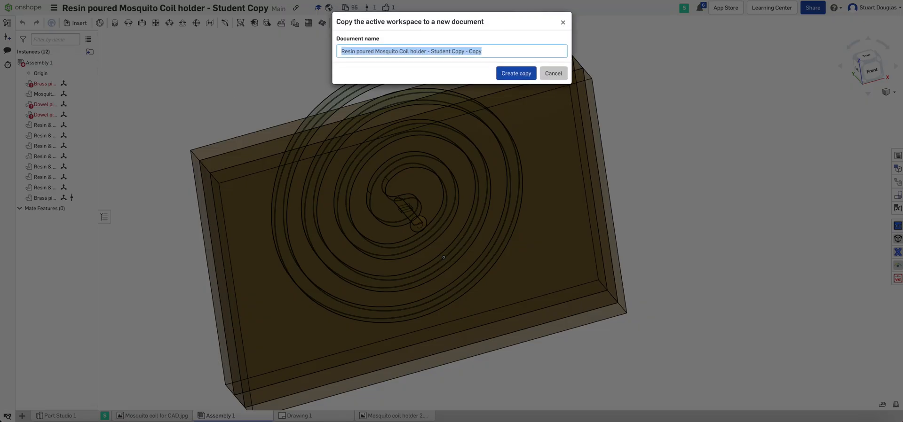
{"action": "type", "text": "Russ"}
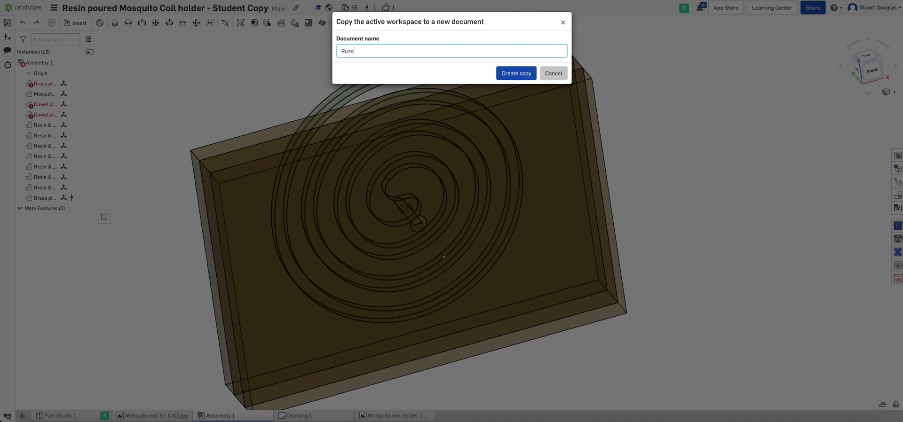
{"action": "type", "text": "ell"}
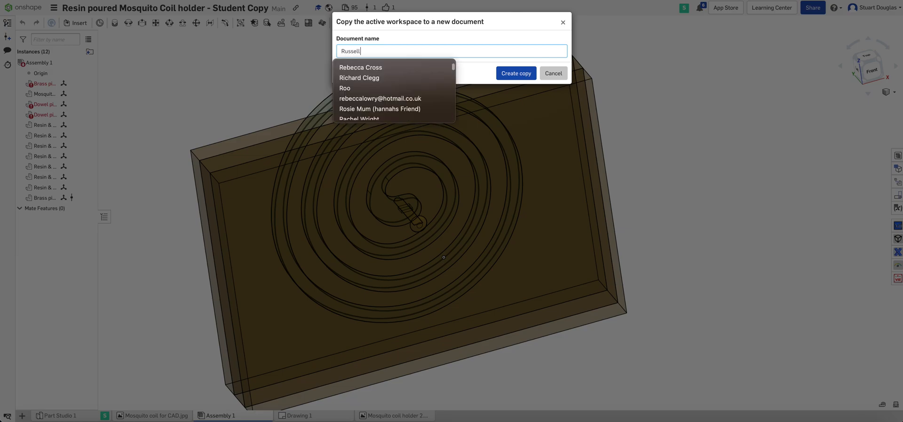
{"action": "type", "text": " Mosquito"}
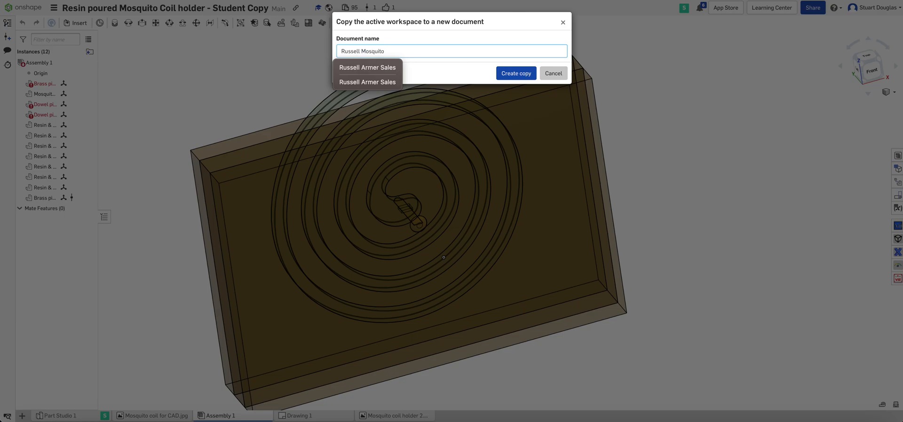
{"action": "left_click", "coordinate": [438, 24]}
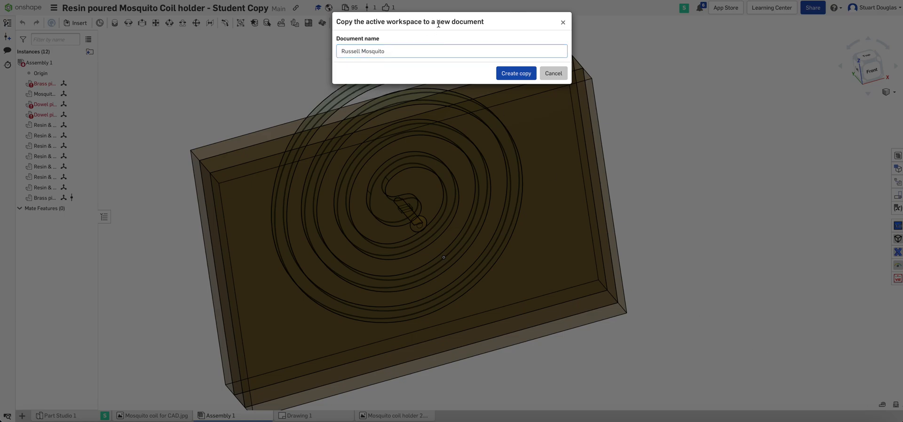
{"action": "left_click", "coordinate": [512, 74]}
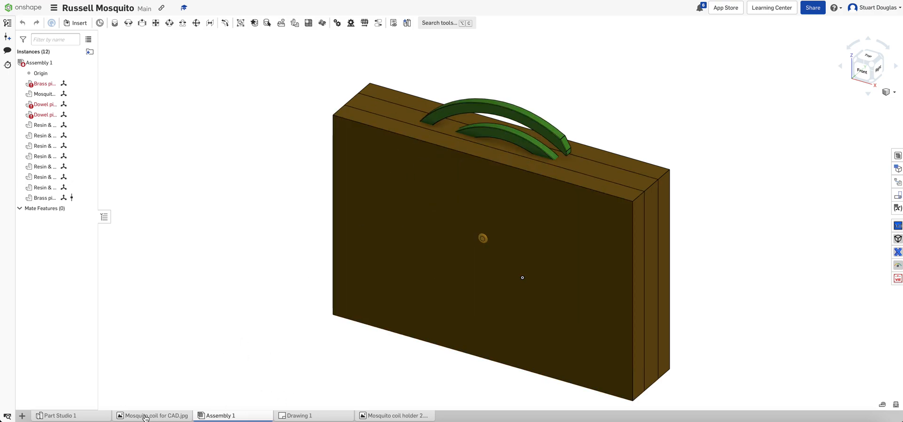
In Part Studio 1, start a sketch on the front face of the Resin & Timber front part and view it straight on.
{"action": "left_click", "coordinate": [60, 416]}
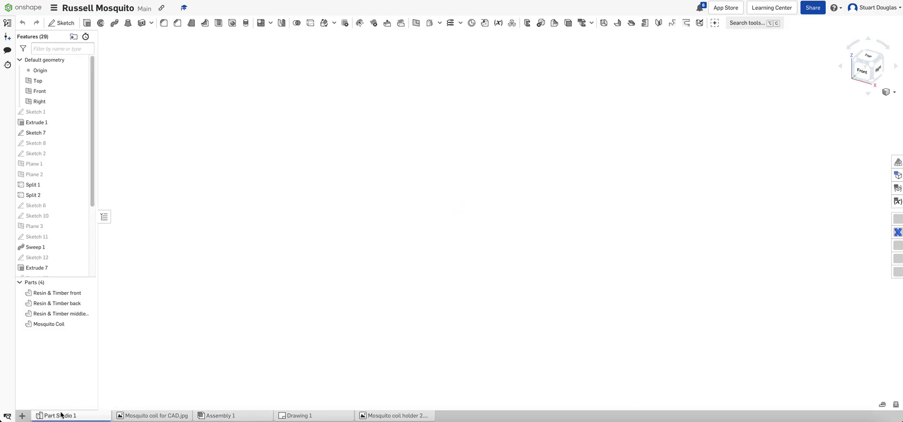
{"action": "right_click_drag", "start_coordinate": [432, 328], "coordinate": [455, 337]}
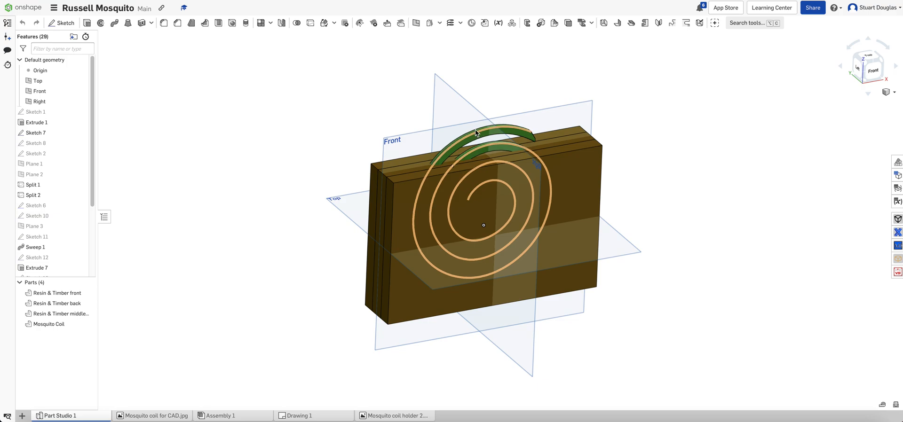
{"action": "left_click", "coordinate": [66, 23]}
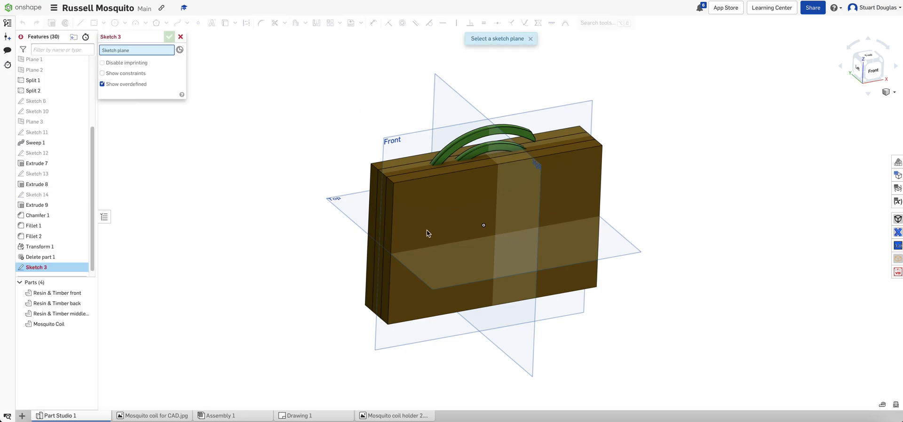
{"action": "left_click", "coordinate": [420, 206]}
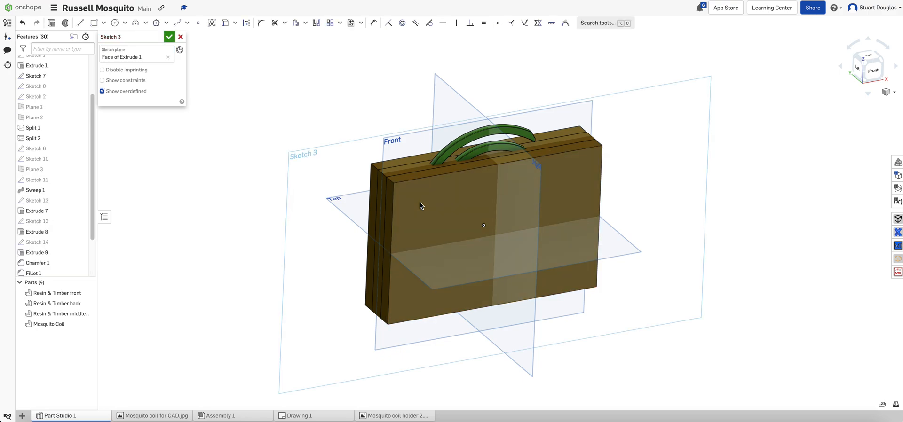
{"action": "key", "text": "n"}
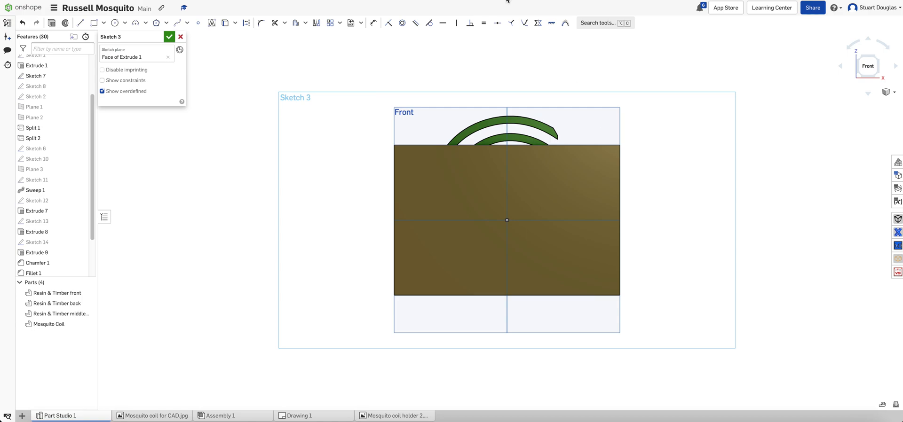
Import the image Mosquito-Coil-Design-Ideas-2.jpg from the Downloads folder for insertion into the sketch.
{"action": "left_click", "coordinate": [362, 25]}
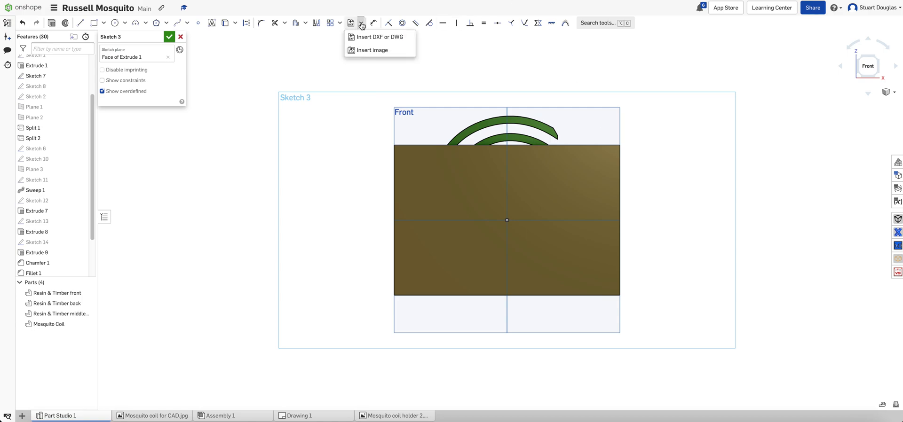
{"action": "left_click", "coordinate": [375, 52]}
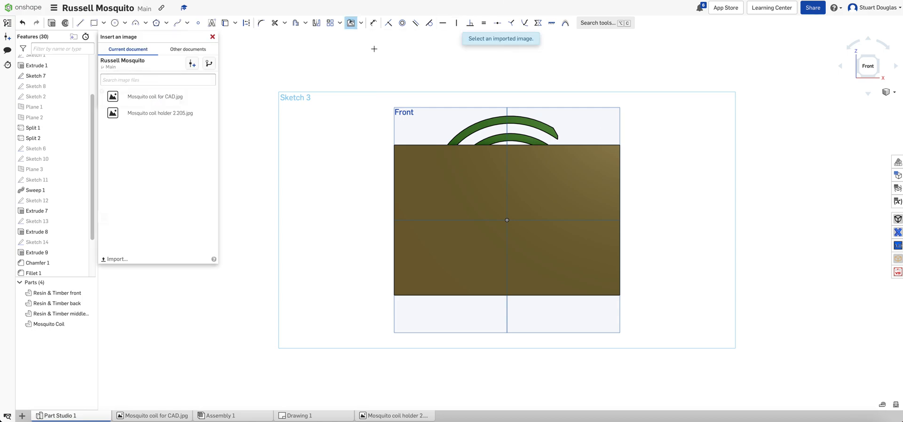
{"action": "left_click", "coordinate": [116, 259]}
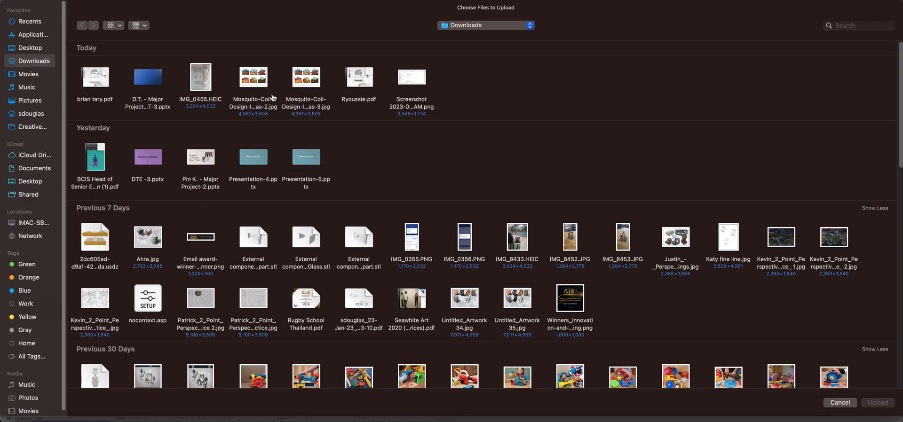
{"action": "left_click", "coordinate": [254, 79]}
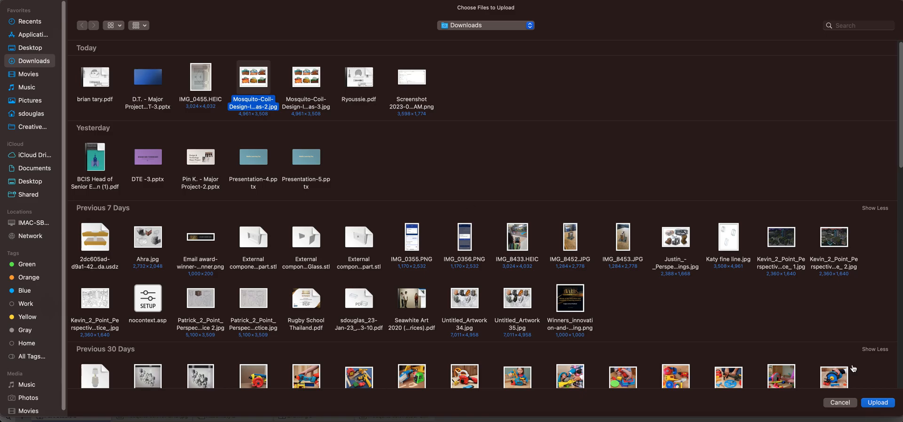
{"action": "left_click", "coordinate": [877, 403]}
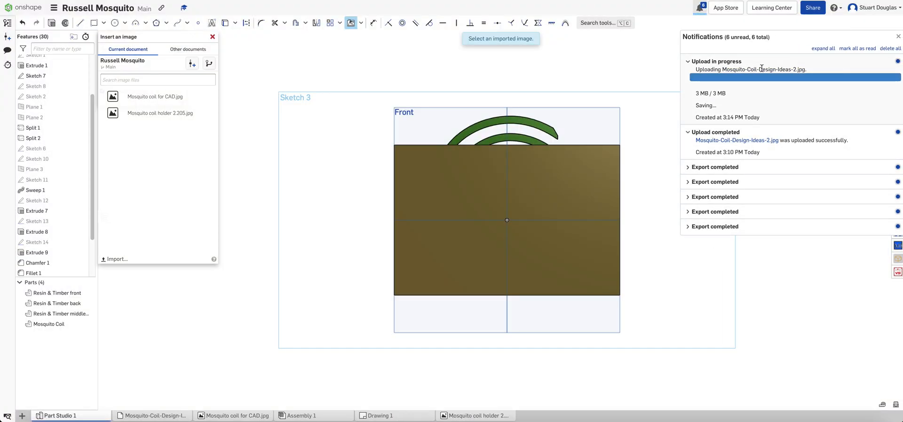
{"action": "left_click", "coordinate": [896, 38]}
Insert the imported design ideas image into the sketch as a large rectangle covering the whole front face.
{"action": "left_click_drag", "start_coordinate": [127, 131], "coordinate": [144, 134]}
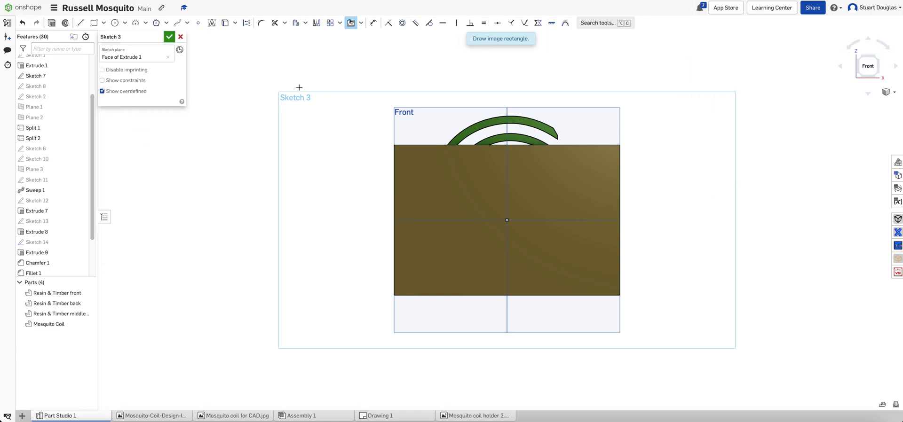
{"action": "left_click", "coordinate": [290, 75]}
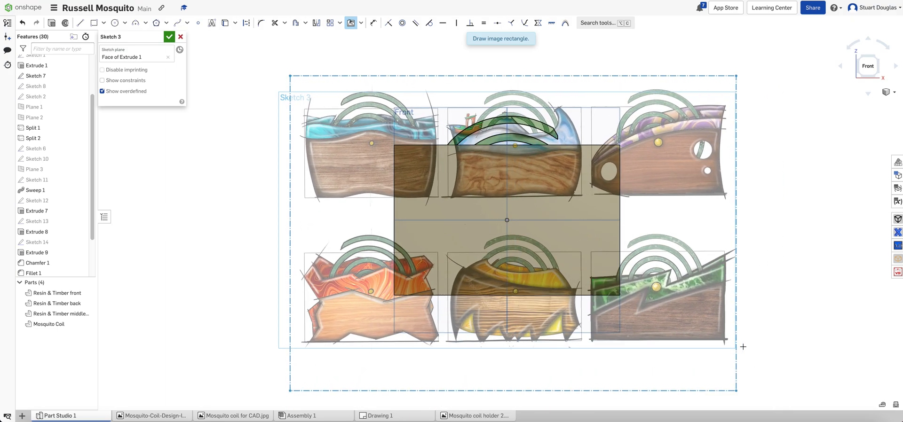
{"action": "left_click", "coordinate": [772, 364]}
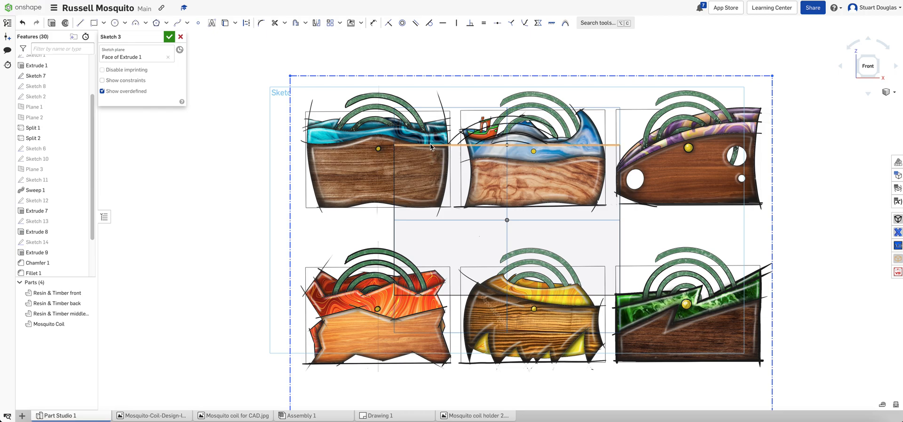
Draw a horizontal line about 96 mm long across the full width of the box around the blue wave design.
{"action": "left_click", "coordinate": [80, 24]}
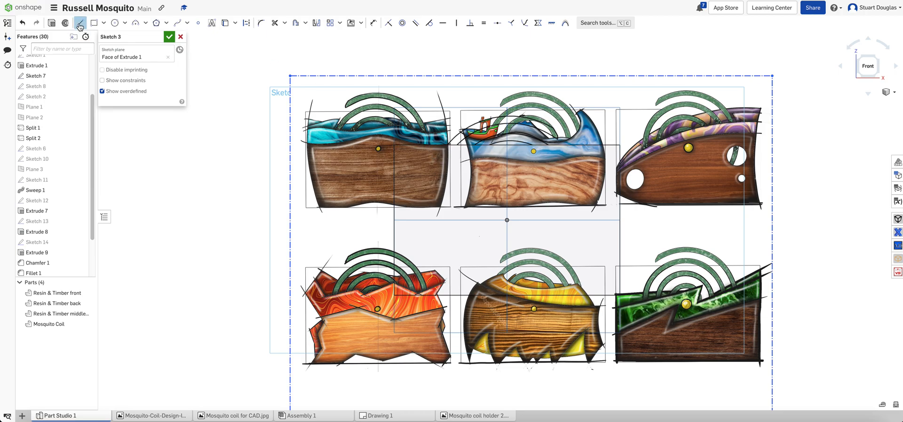
{"action": "left_click", "coordinate": [305, 183]}
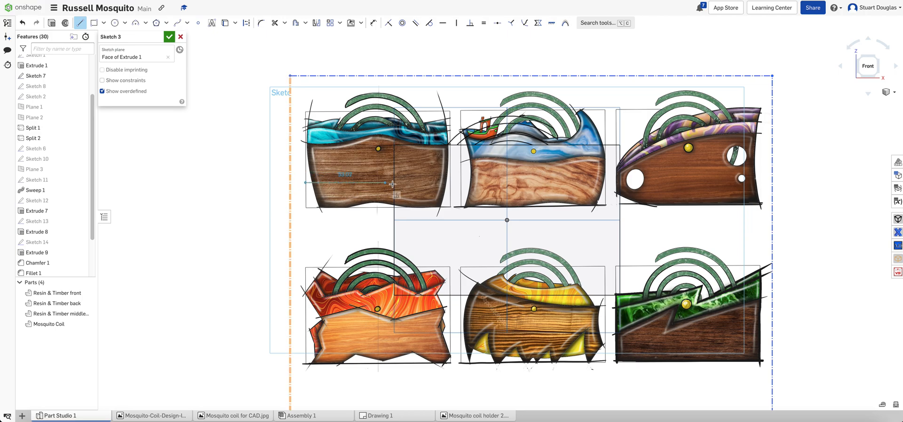
{"action": "left_click", "coordinate": [450, 183]}
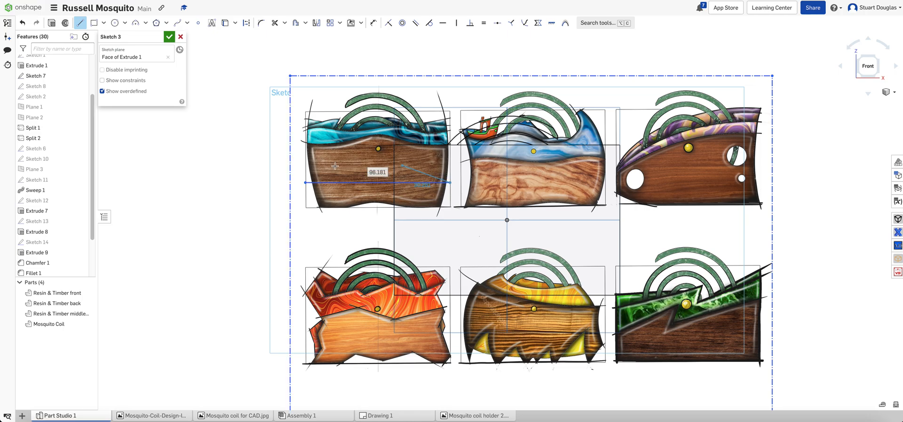
{"action": "key", "text": "Escape"}
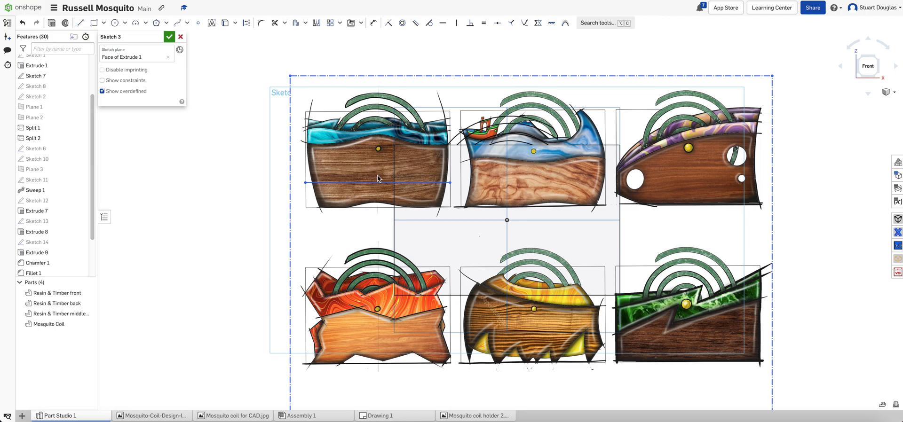
Dimension the horizontal line across the blue wave design to 150 mm to scale the image.
{"action": "left_click", "coordinate": [373, 23]}
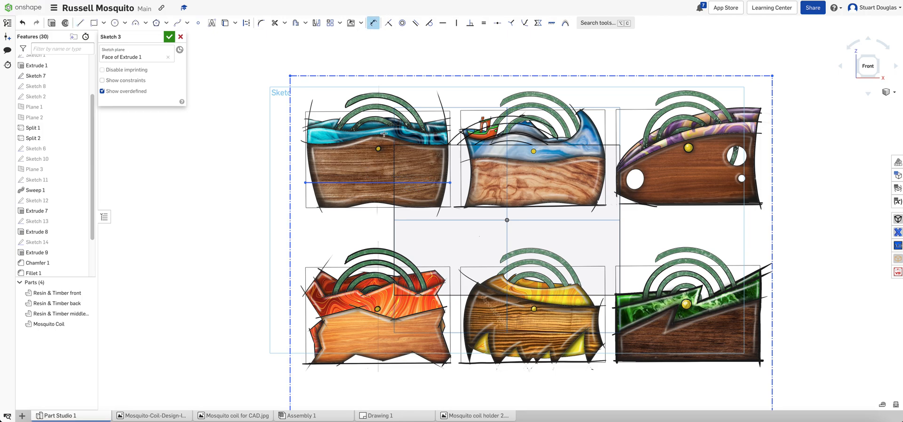
{"action": "left_click", "coordinate": [371, 182]}
{"action": "left_click", "coordinate": [366, 57]}
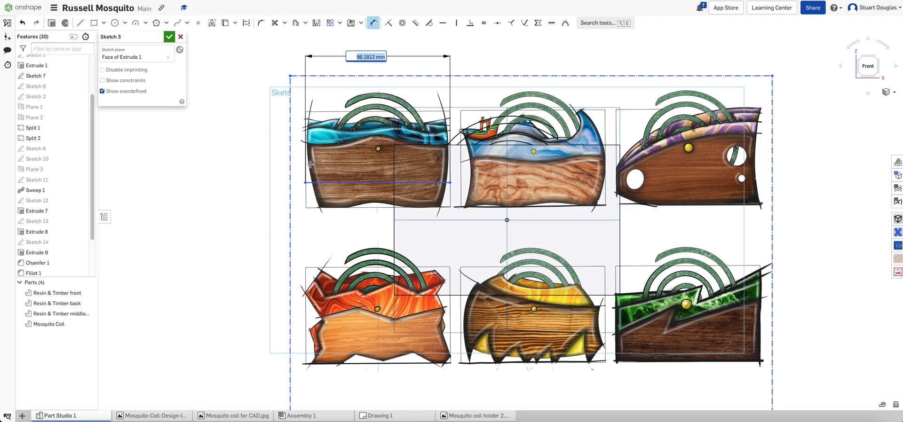
{"action": "type", "text": "150"}
{"action": "key", "text": "Return"}
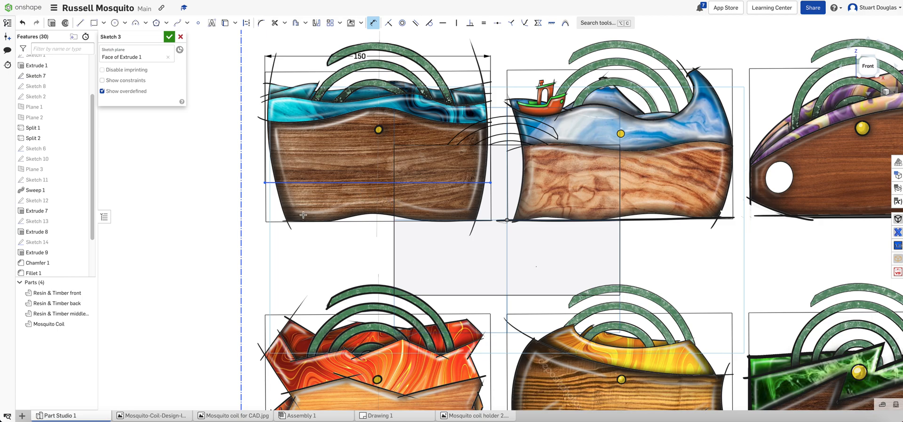
{"action": "key", "text": "Escape"}
Move the design ideas image so the frame around the blue wave design lines up with the edges of the front face.
{"action": "scroll", "coordinate": [276, 210], "scroll_direction": "down", "scroll_amount": 3}
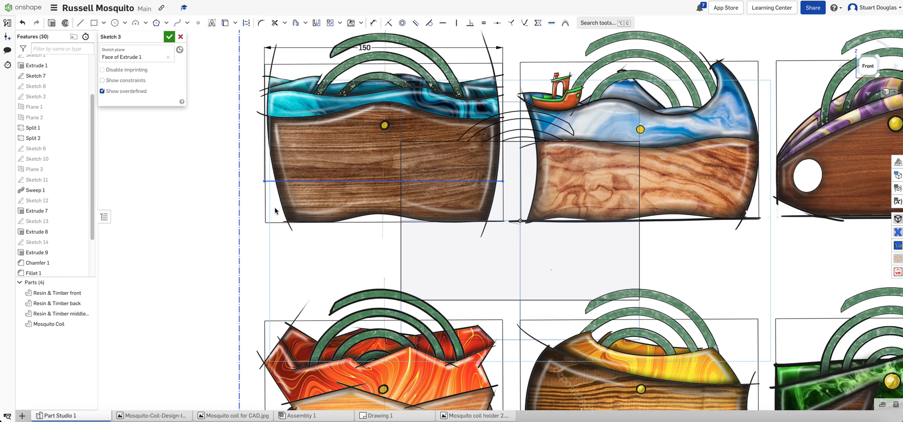
{"action": "scroll", "coordinate": [276, 210], "scroll_direction": "down", "scroll_amount": 4}
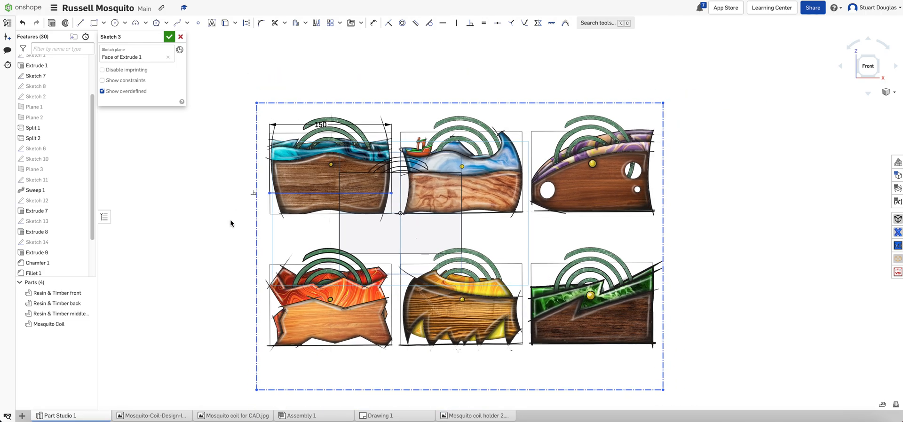
{"action": "mouse_move", "coordinate": [257, 226]}
{"action": "left_mouse_down"}
{"action": "mouse_move", "coordinate": [286, 288]}
{"action": "mouse_move", "coordinate": [338, 288]}
{"action": "mouse_move", "coordinate": [353, 306]}
{"action": "mouse_move", "coordinate": [376, 291]}
{"action": "mouse_move", "coordinate": [370, 273]}
{"action": "mouse_move", "coordinate": [326, 264]}
{"action": "left_mouse_up"}
{"action": "scroll", "coordinate": [325, 264], "scroll_direction": "up", "scroll_amount": 8}
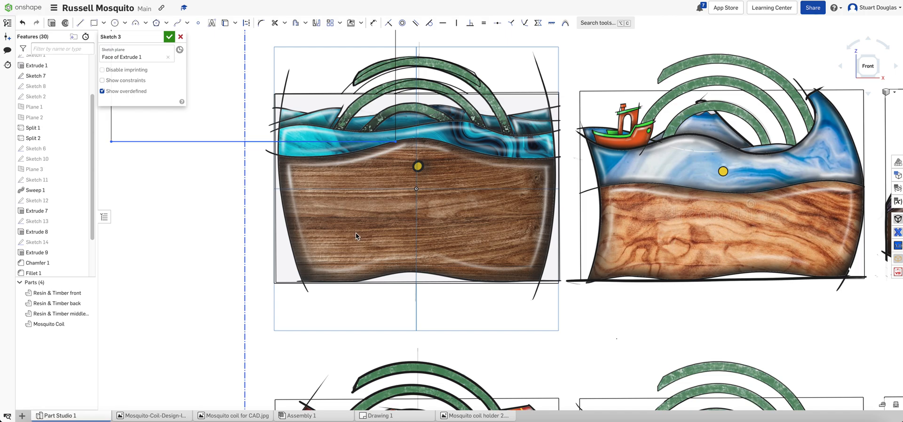
{"action": "scroll", "coordinate": [356, 233], "scroll_direction": "up", "scroll_amount": 5}
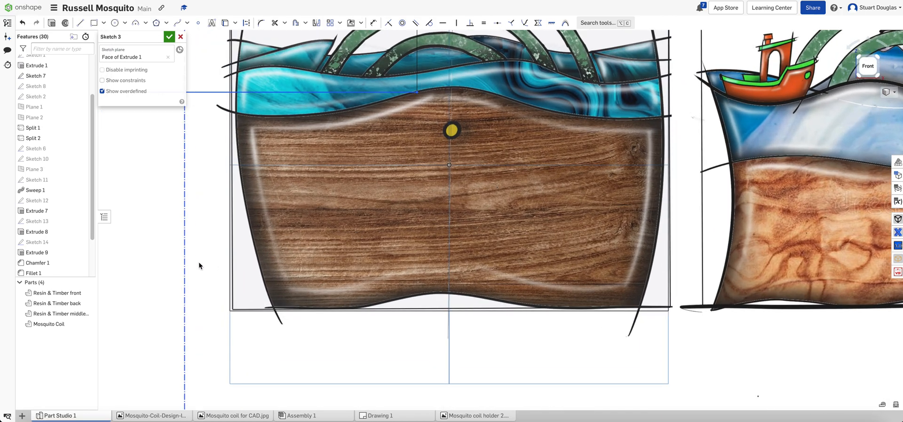
{"action": "left_click_drag", "start_coordinate": [185, 269], "coordinate": [184, 273]}
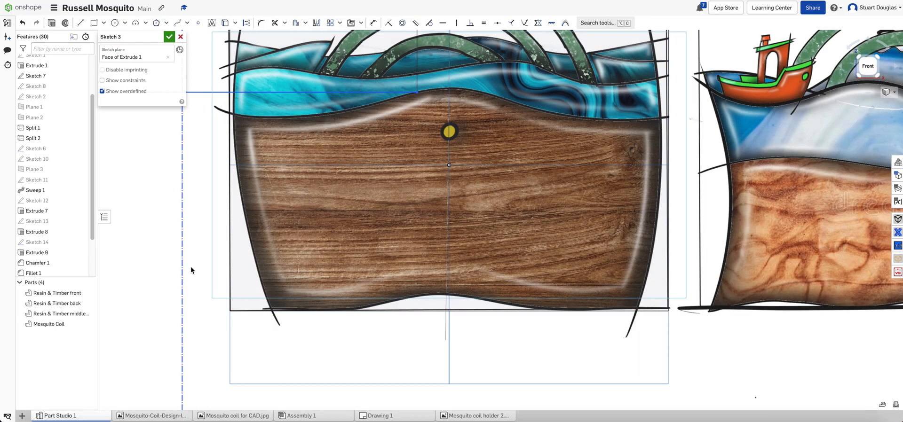
{"action": "scroll", "coordinate": [146, 231], "scroll_direction": "down", "scroll_amount": 5}
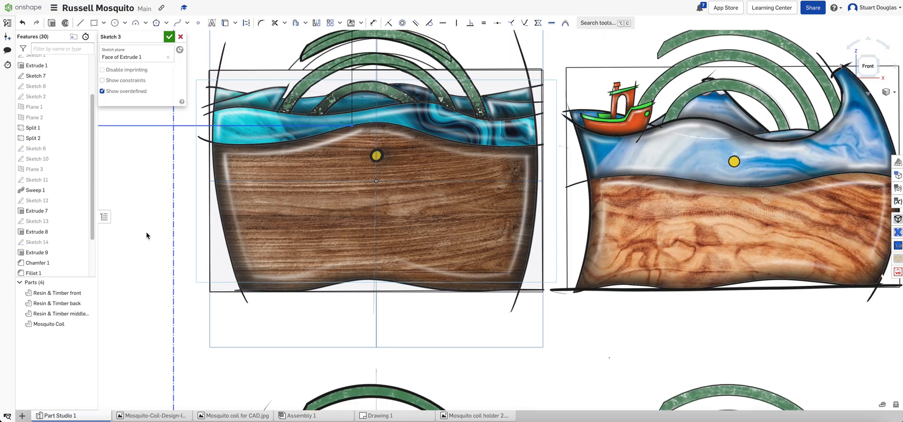
Finish the image sketch and rename it "Inserted design ideas", keeping it visible over the front face.
{"action": "left_click", "coordinate": [173, 37]}
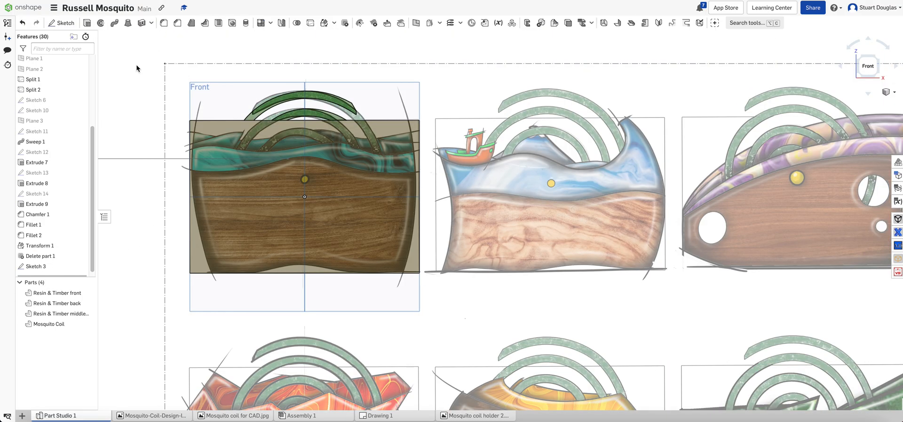
{"action": "scroll", "coordinate": [58, 211], "scroll_direction": "down", "scroll_amount": 2}
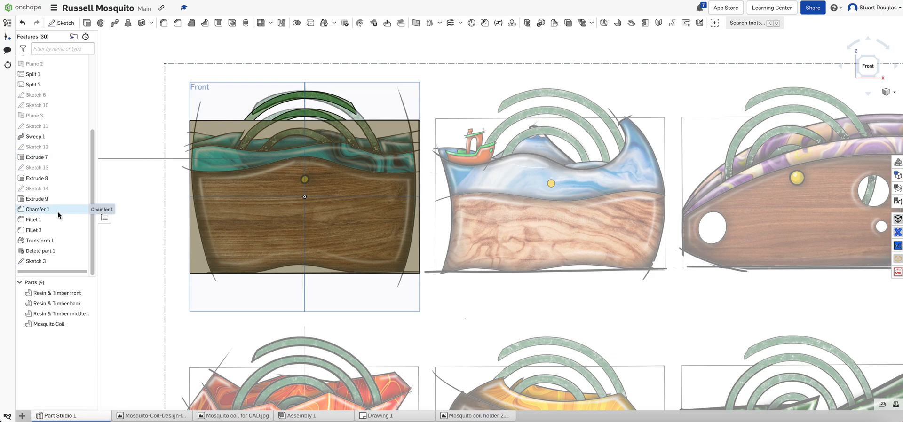
{"action": "right_click", "coordinate": [40, 262]}
{"action": "left_click", "coordinate": [67, 94]}
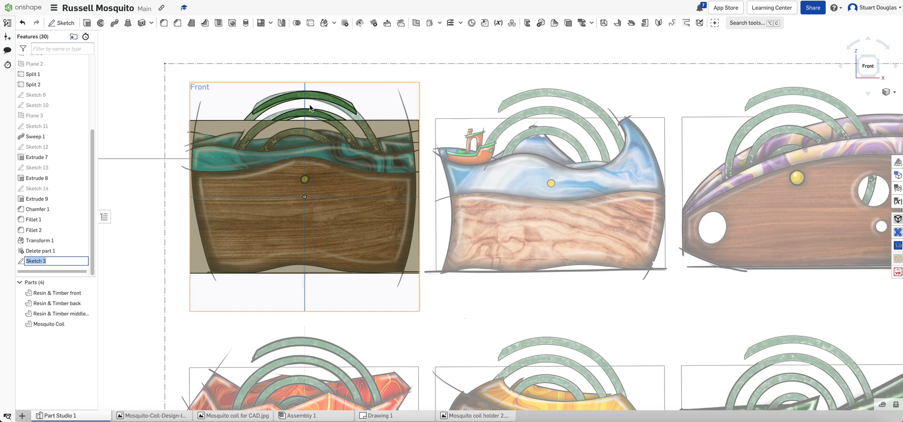
{"action": "type", "text": "Ins"}
{"action": "key", "text": "Return"}
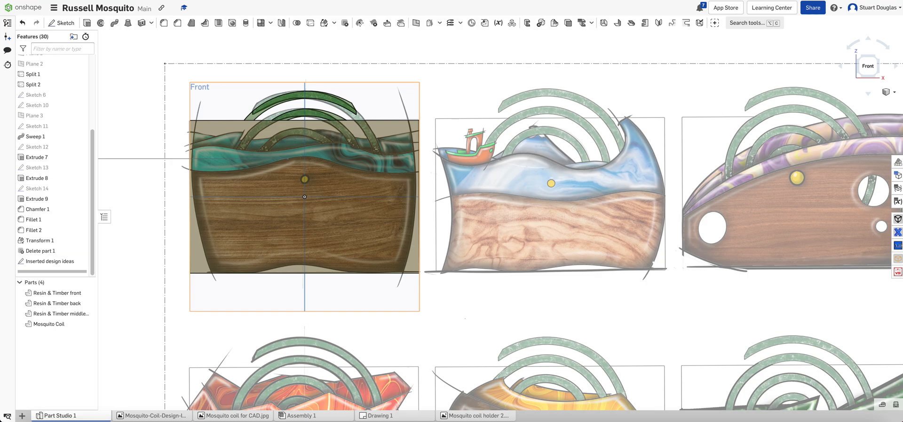
{"action": "left_click", "coordinate": [81, 261]}
{"action": "left_click", "coordinate": [80, 262]}
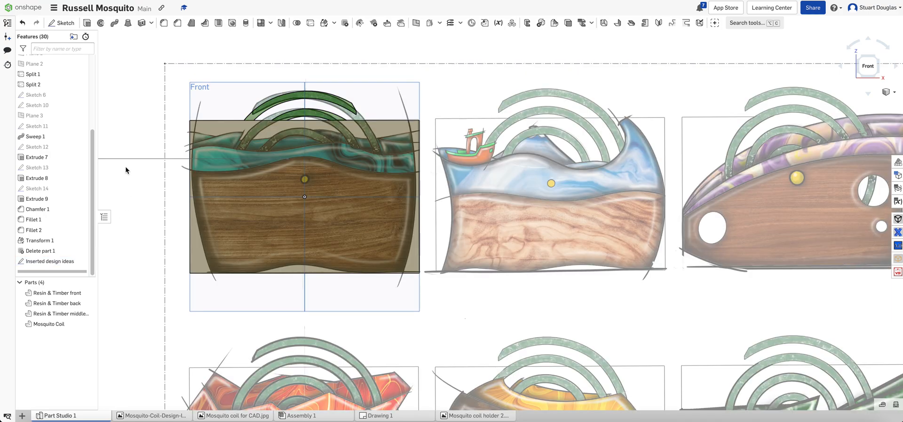
Start a new sketch on the front face where the design image lies and view it face-on.
{"action": "left_click", "coordinate": [62, 22]}
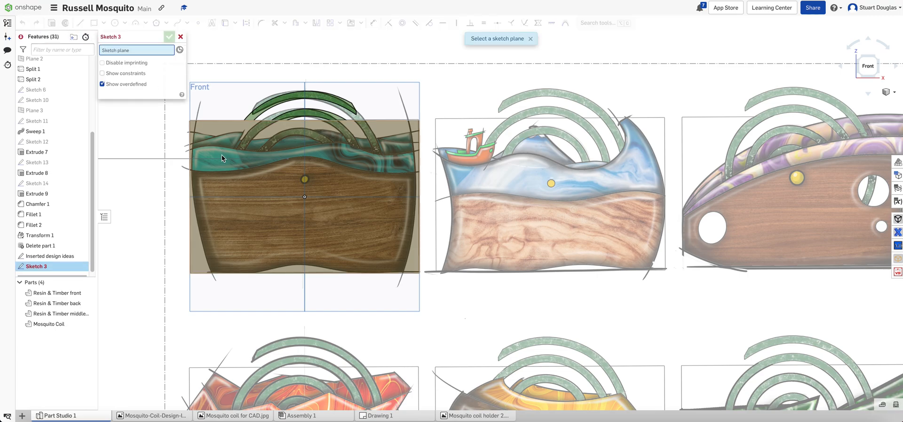
{"action": "left_click", "coordinate": [217, 215]}
{"action": "mouse_move", "coordinate": [197, 243]}
{"action": "right_mouse_down"}
{"action": "mouse_move", "coordinate": [205, 250]}
{"action": "mouse_move", "coordinate": [191, 245]}
{"action": "mouse_move", "coordinate": [201, 219]}
{"action": "right_mouse_up"}
{"action": "key", "text": "n"}
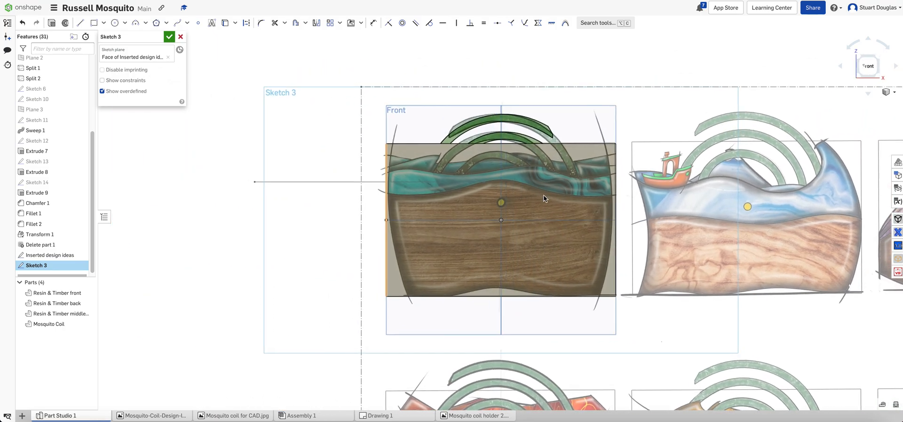
{"action": "scroll", "coordinate": [635, 207], "scroll_direction": "up", "scroll_amount": 5}
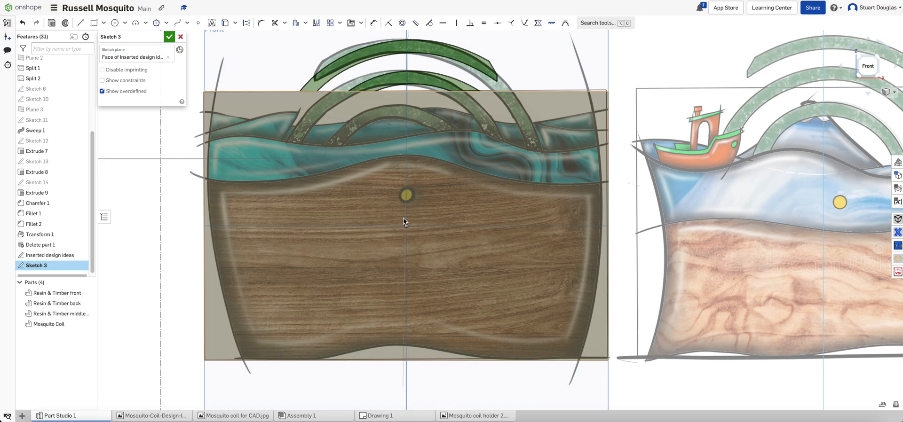
Trace the wavy boundary between the blue resin and the timber with a spline extending past both sides of the box.
{"action": "left_click", "coordinate": [178, 25]}
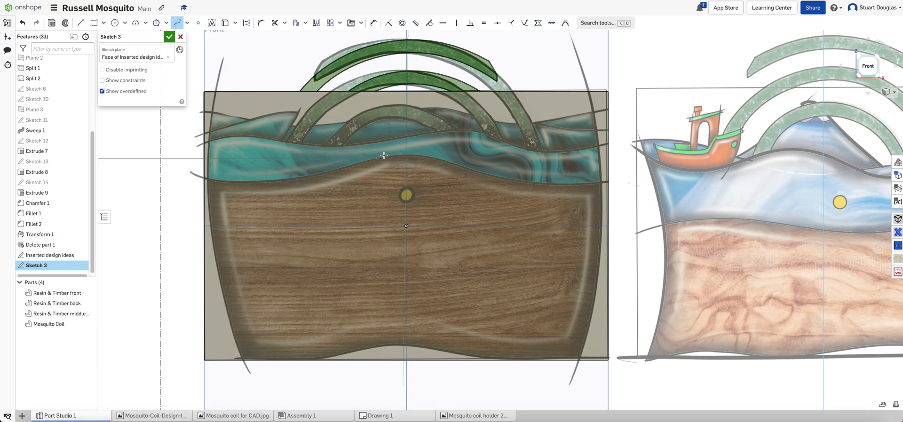
{"action": "left_click", "coordinate": [170, 159]}
{"action": "left_click", "coordinate": [243, 183]}
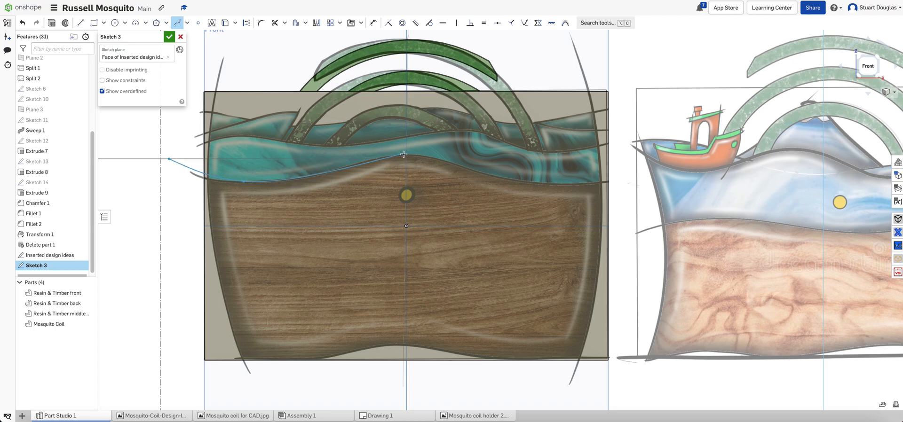
{"action": "left_click", "coordinate": [404, 154]}
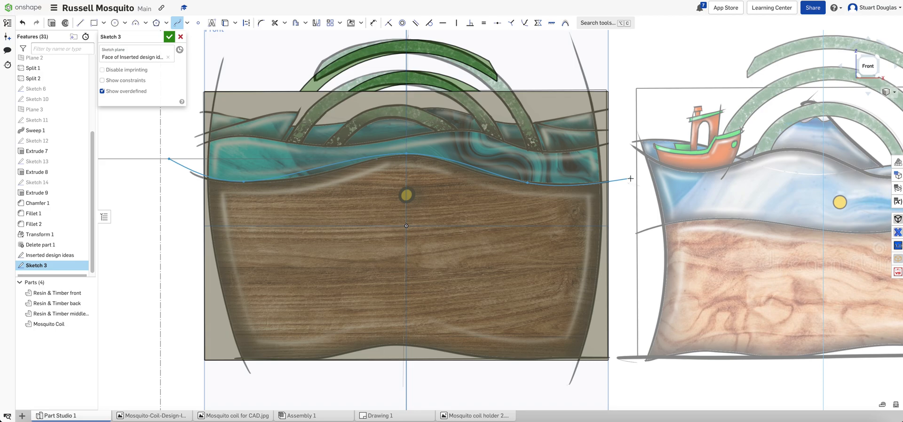
{"action": "left_click", "coordinate": [630, 178]}
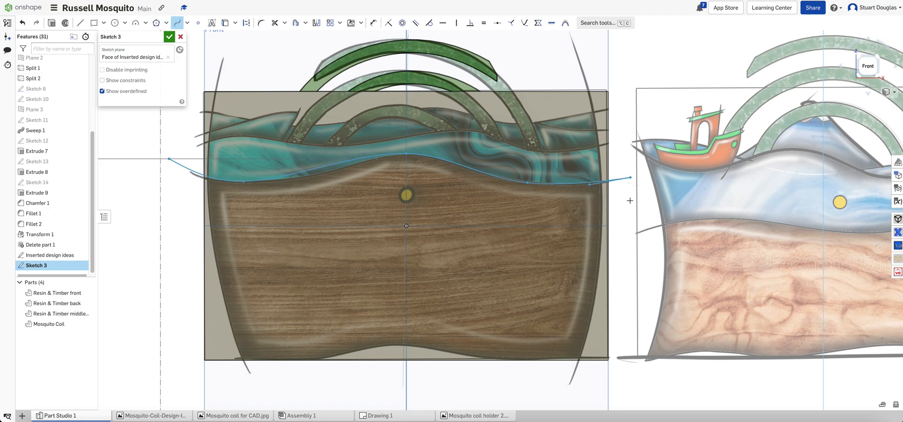
{"action": "key", "text": "Escape"}
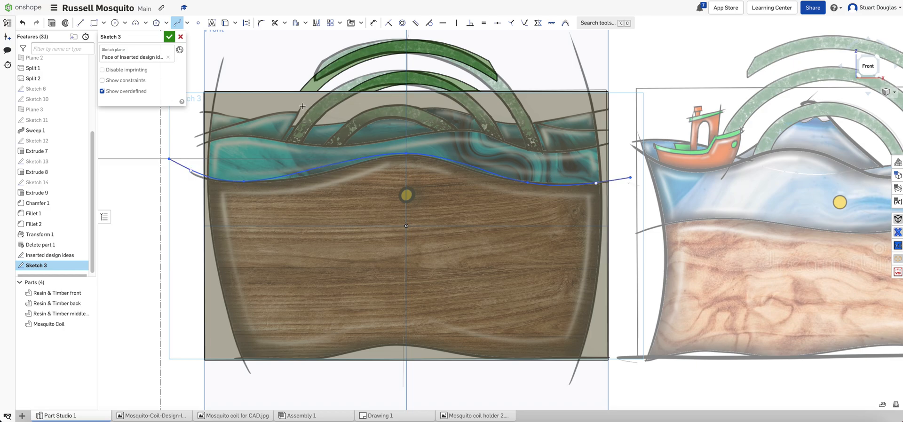
{"action": "key", "text": "Escape"}
Adjust the spline's left end handle and left valley point so the curve follows the timber edge in the image.
{"action": "scroll", "coordinate": [207, 183], "scroll_direction": "up", "scroll_amount": 3}
{"action": "scroll", "coordinate": [207, 186], "scroll_direction": "up", "scroll_amount": 2}
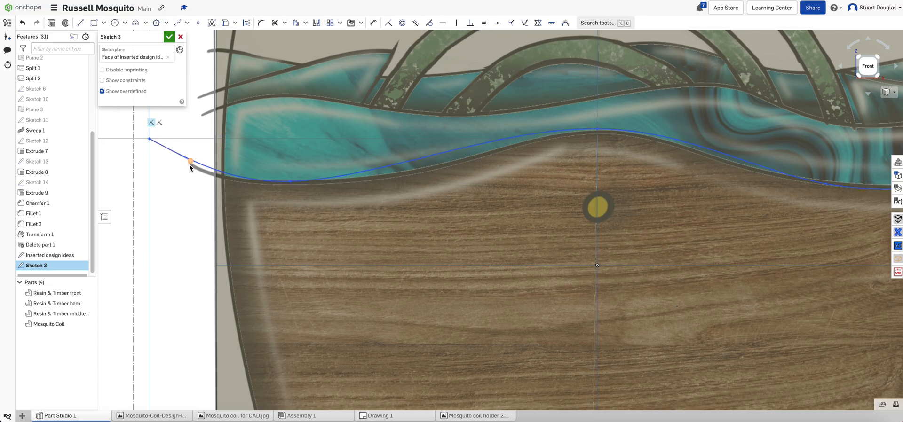
{"action": "left_click_drag", "start_coordinate": [190, 166], "coordinate": [184, 172]}
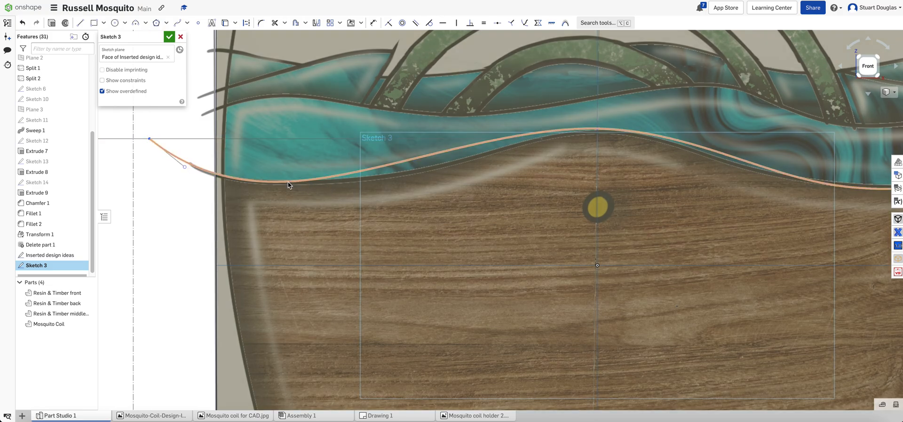
{"action": "left_click", "coordinate": [597, 129]}
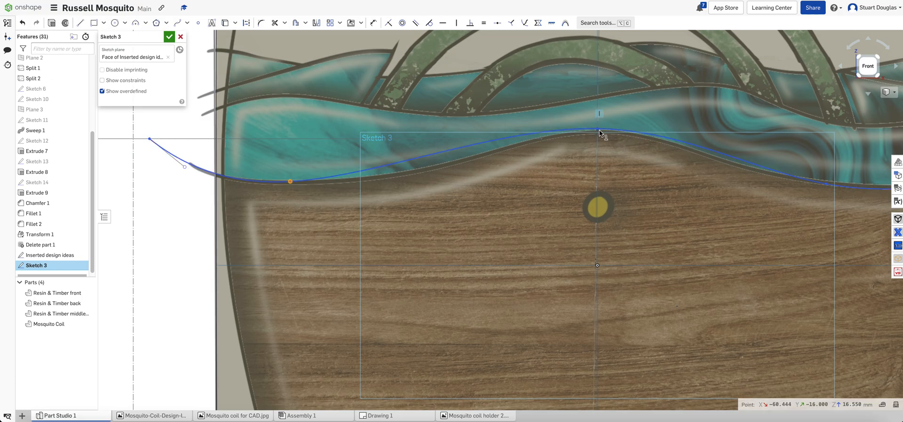
{"action": "mouse_move", "coordinate": [291, 181]}
{"action": "left_mouse_down"}
{"action": "mouse_move", "coordinate": [395, 178]}
{"action": "mouse_move", "coordinate": [307, 182]}
{"action": "left_mouse_up"}
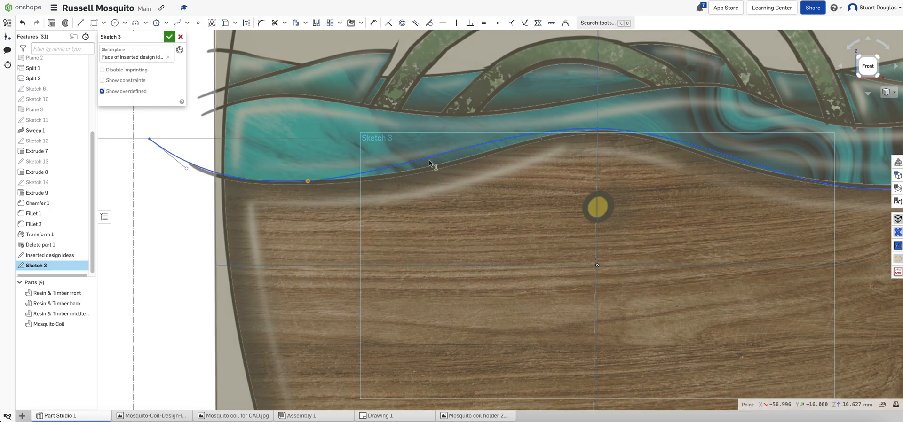
{"action": "right_click", "coordinate": [435, 159]}
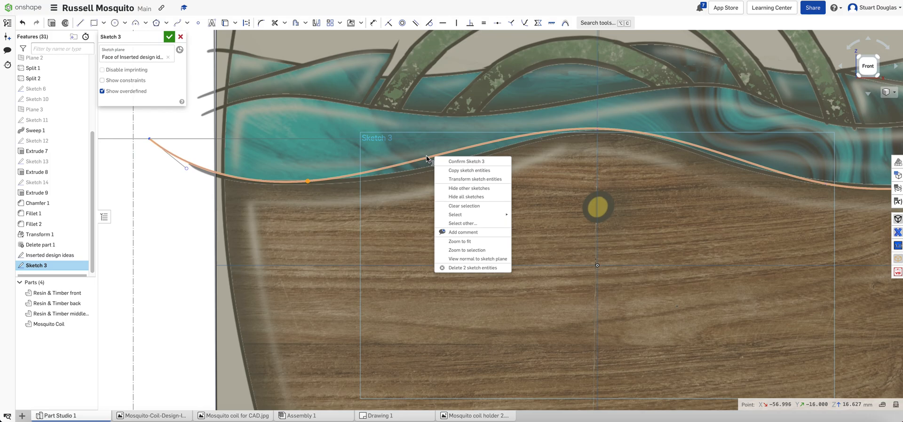
{"action": "left_click", "coordinate": [307, 182]}
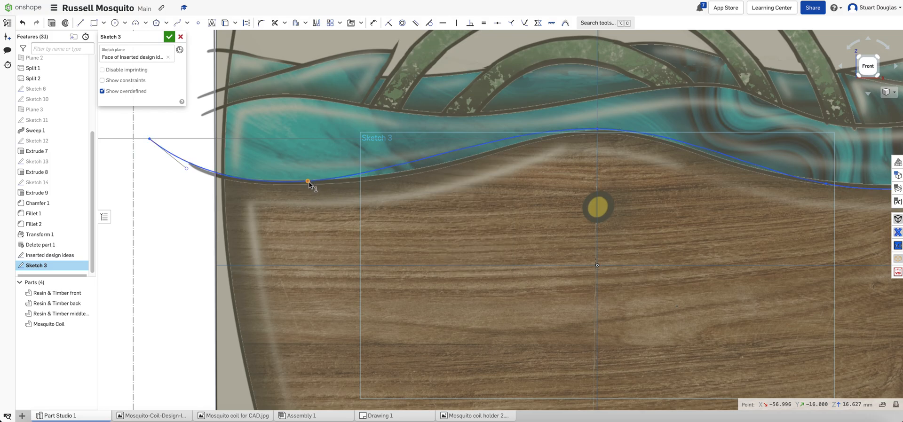
{"action": "left_click_drag", "start_coordinate": [307, 182], "coordinate": [368, 179]}
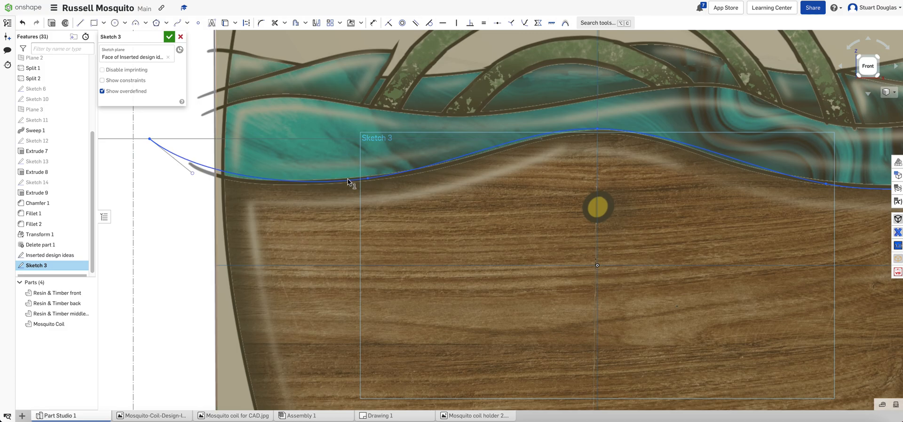
{"action": "left_click_drag", "start_coordinate": [191, 176], "coordinate": [187, 178]}
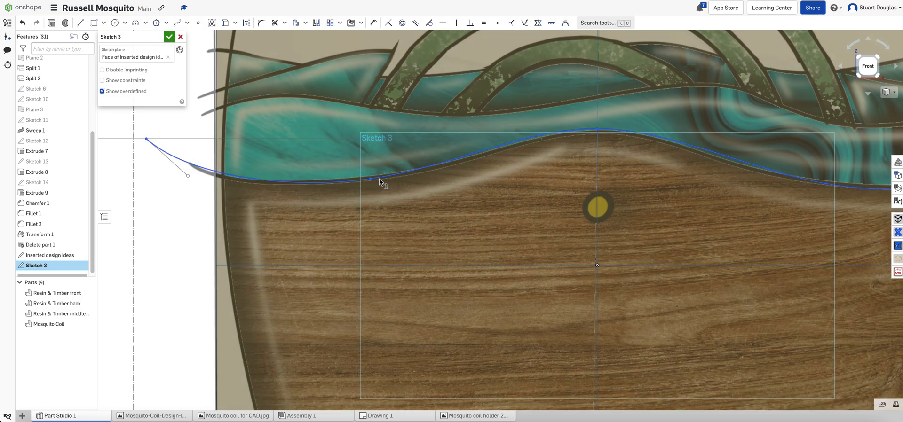
{"action": "scroll", "coordinate": [317, 224], "scroll_direction": "down", "scroll_amount": 3}
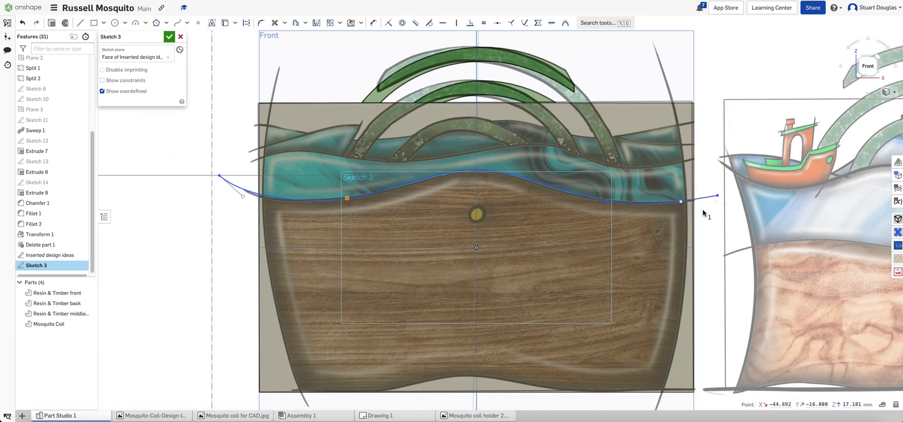
Move the spline point in the right-hand valley so the curve matches the wave line there.
{"action": "scroll", "coordinate": [706, 259], "scroll_direction": "up", "scroll_amount": 5}
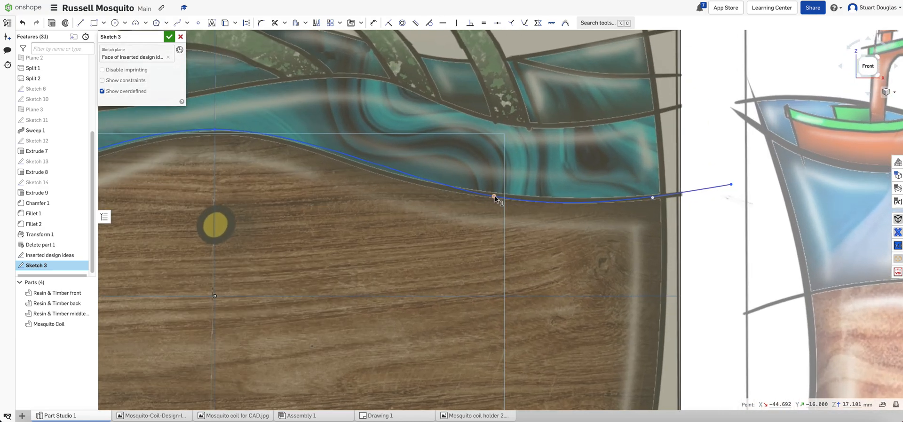
{"action": "left_click_drag", "start_coordinate": [488, 197], "coordinate": [464, 191]}
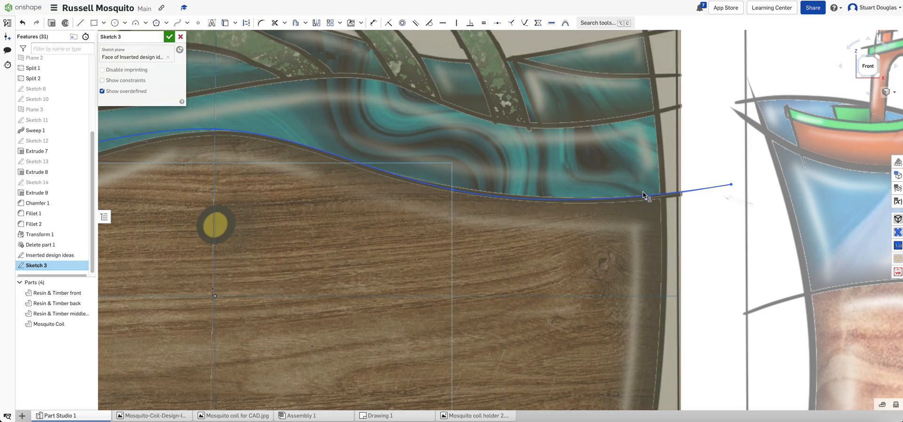
{"action": "left_click_drag", "start_coordinate": [646, 198], "coordinate": [646, 198]}
{"action": "scroll", "coordinate": [554, 252], "scroll_direction": "down", "scroll_amount": 4}
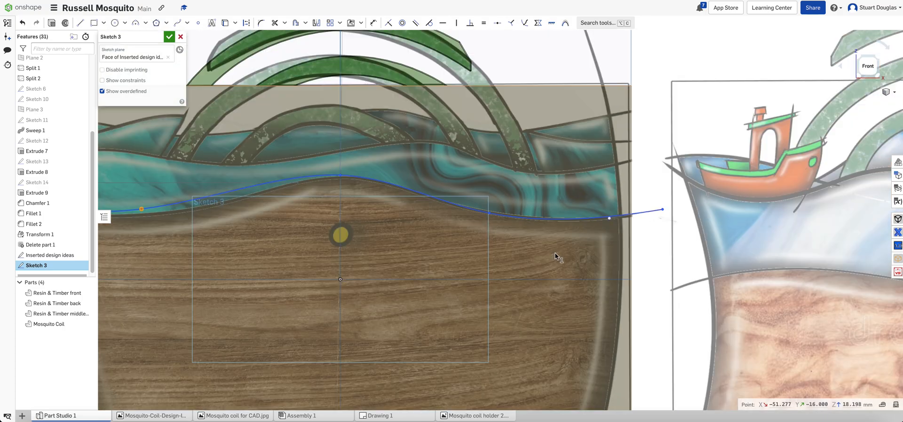
Fine-tune the left valley point and end handle to fit the drawn wave line, and finish the sketch.
{"action": "scroll", "coordinate": [235, 238], "scroll_direction": "up", "scroll_amount": 3}
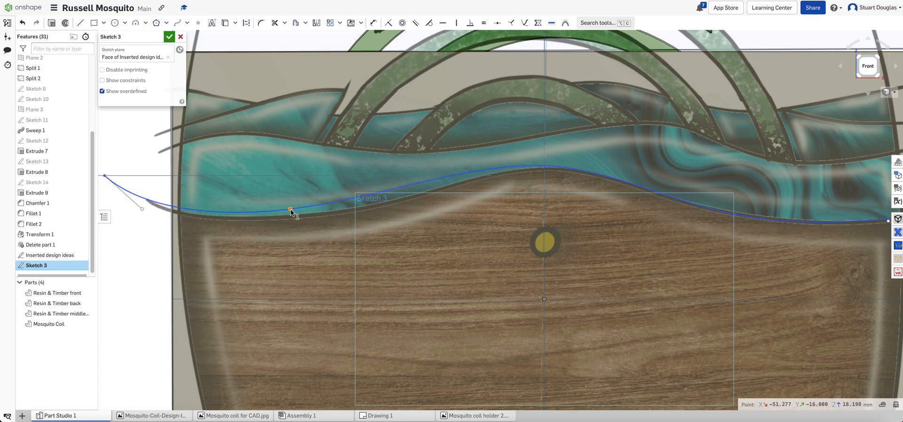
{"action": "mouse_move", "coordinate": [292, 210]}
{"action": "left_mouse_down"}
{"action": "mouse_move", "coordinate": [303, 218]}
{"action": "mouse_move", "coordinate": [348, 210]}
{"action": "left_mouse_up"}
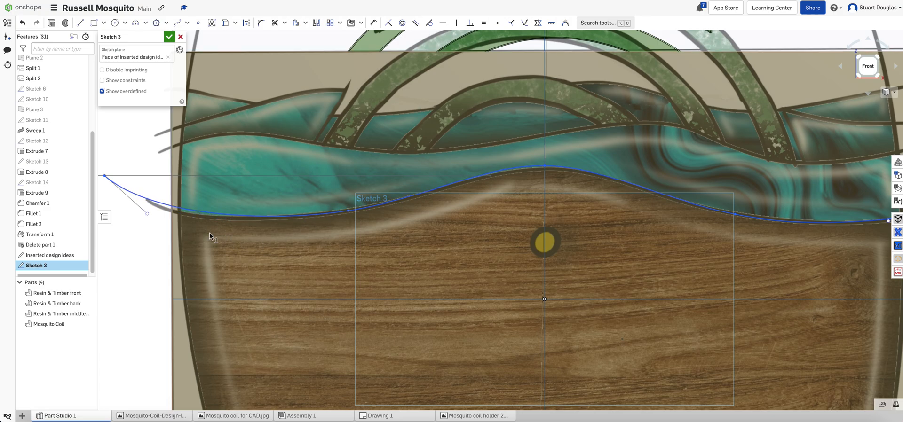
{"action": "left_click_drag", "start_coordinate": [147, 216], "coordinate": [145, 215]}
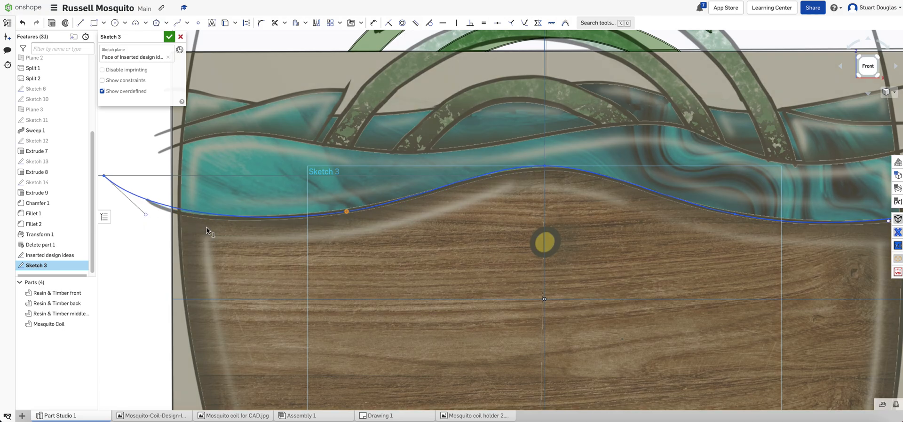
{"action": "scroll", "coordinate": [510, 237], "scroll_direction": "up", "scroll_amount": 1}
{"action": "scroll", "coordinate": [510, 238], "scroll_direction": "down", "scroll_amount": 3}
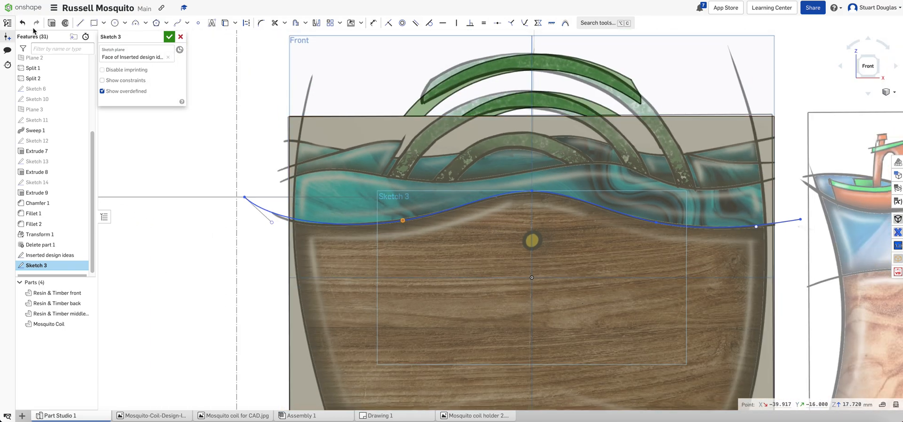
{"action": "left_click", "coordinate": [169, 36]}
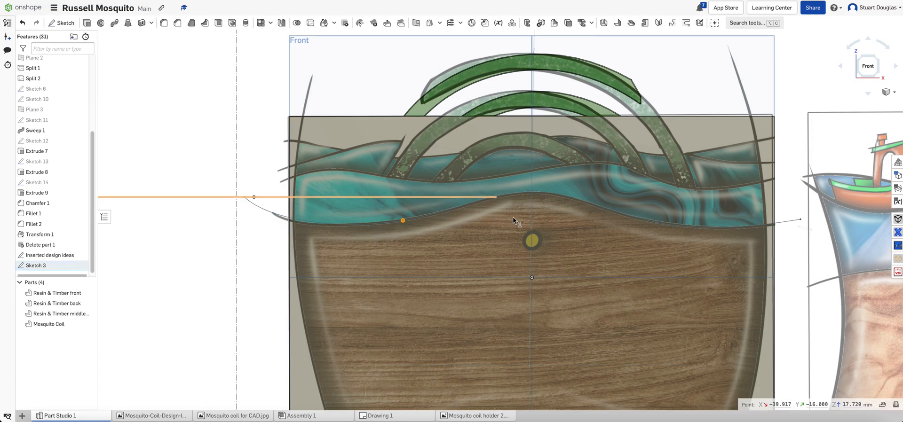
Turn the model to an angled view and hide the "Inserted design ideas" sketch.
{"action": "scroll", "coordinate": [761, 296], "scroll_direction": "down", "scroll_amount": 1}
{"action": "right_click_drag", "start_coordinate": [625, 290], "coordinate": [653, 303]}
{"action": "middle_click_drag", "start_coordinate": [653, 303], "coordinate": [510, 216]}
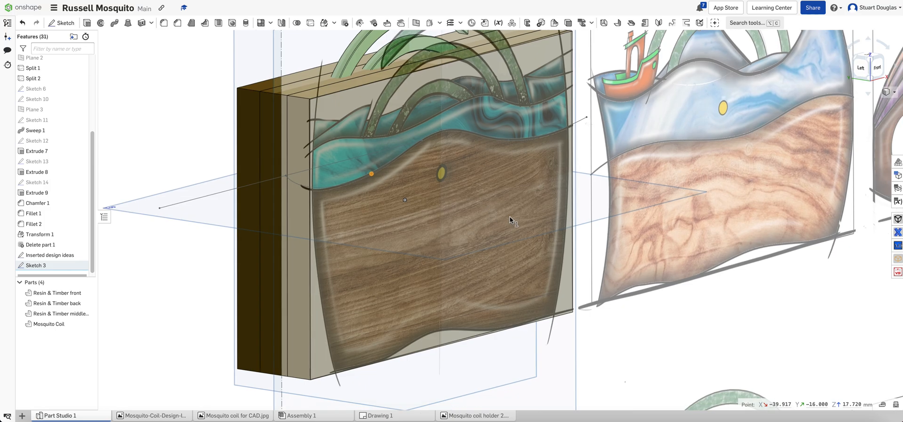
{"action": "left_click", "coordinate": [86, 255]}
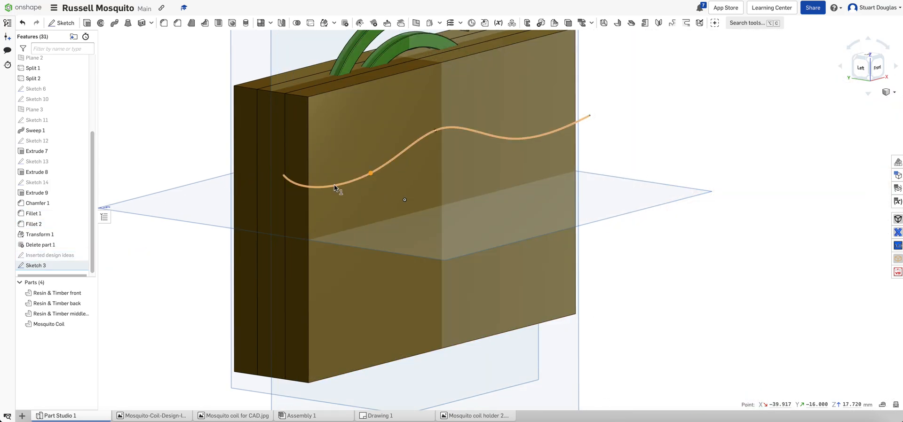
Extrude the wave spline of Sketch 3 as a new surface, symmetric with a depth of 87.3 mm, through the holder block.
{"action": "left_click", "coordinate": [87, 23]}
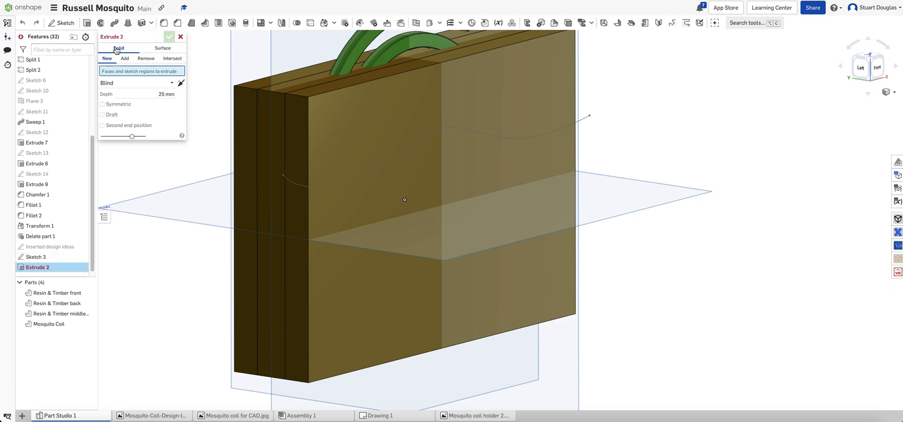
{"action": "left_click", "coordinate": [163, 48]}
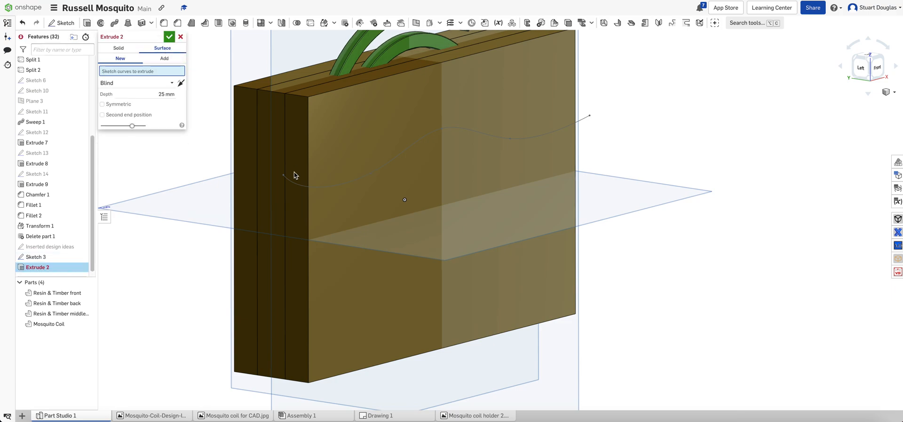
{"action": "left_click", "coordinate": [294, 184]}
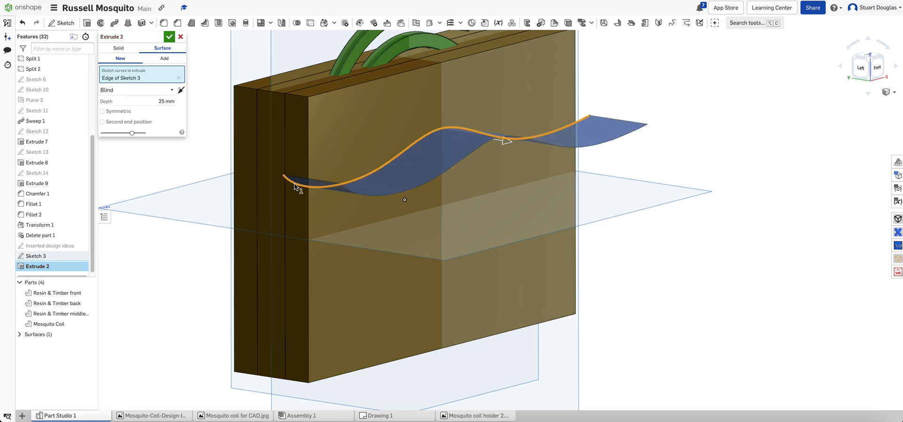
{"action": "left_click_drag", "start_coordinate": [504, 140], "coordinate": [239, 141]}
{"action": "mouse_move", "coordinate": [467, 262]}
{"action": "right_mouse_down"}
{"action": "mouse_move", "coordinate": [486, 267]}
{"action": "mouse_move", "coordinate": [475, 270]}
{"action": "right_mouse_up"}
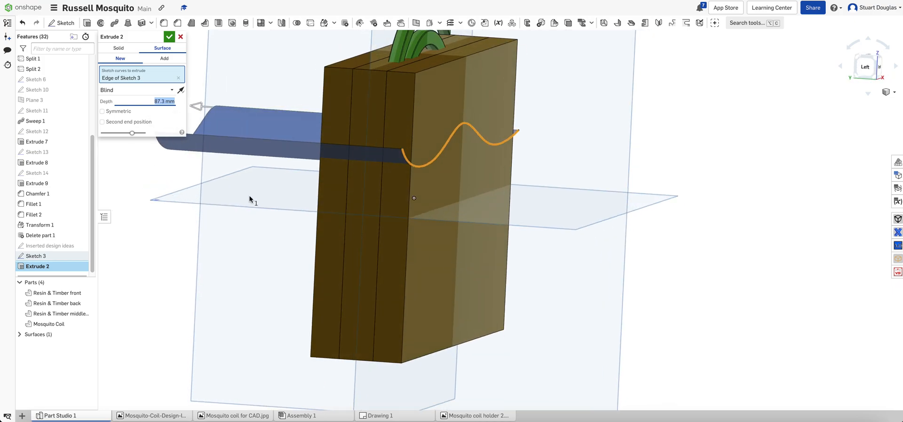
{"action": "left_click", "coordinate": [103, 112]}
{"action": "mouse_move", "coordinate": [302, 222]}
{"action": "right_mouse_down"}
{"action": "mouse_move", "coordinate": [318, 217]}
{"action": "mouse_move", "coordinate": [316, 227]}
{"action": "mouse_move", "coordinate": [288, 221]}
{"action": "right_mouse_up"}
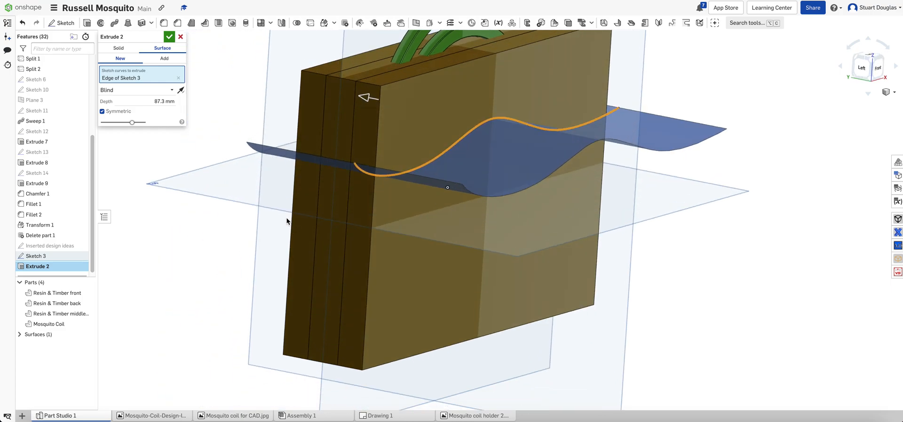
{"action": "left_click", "coordinate": [170, 36]}
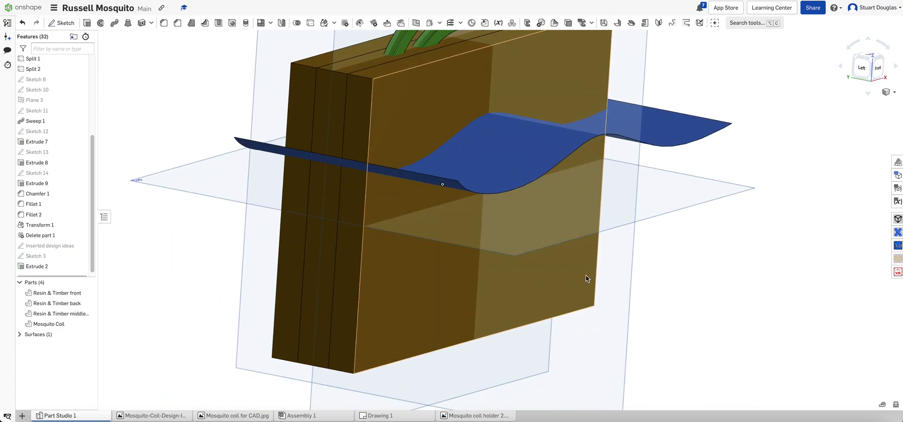
Split the Resin & Timber front, middle left and back parts with the extruded wave surface, keeping both sides.
{"action": "scroll", "coordinate": [586, 276], "scroll_direction": "down", "scroll_amount": 3}
{"action": "scroll", "coordinate": [633, 145], "scroll_direction": "up", "scroll_amount": 1}
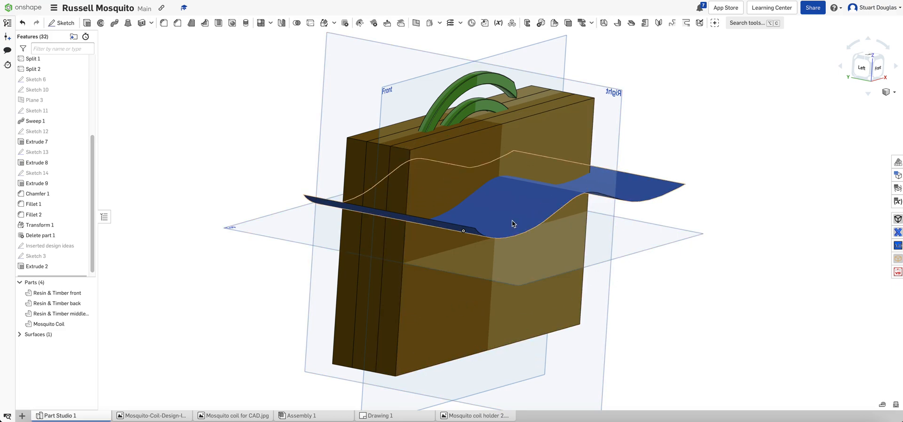
{"action": "left_click", "coordinate": [311, 25]}
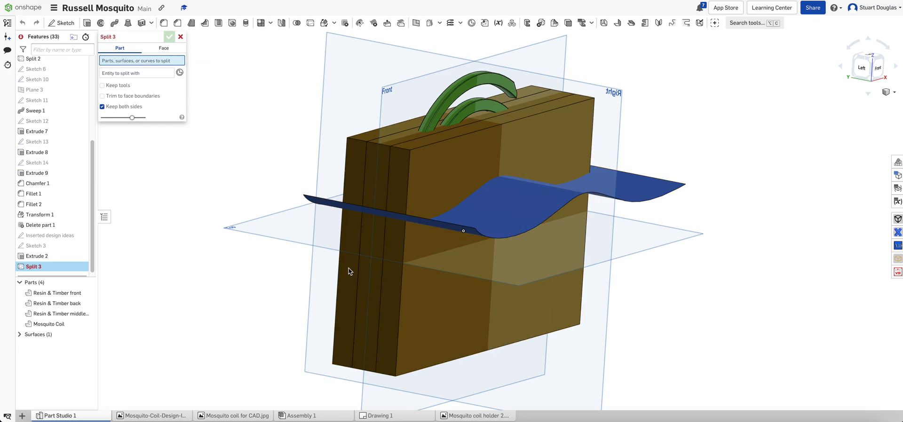
{"action": "left_click", "coordinate": [398, 273]}
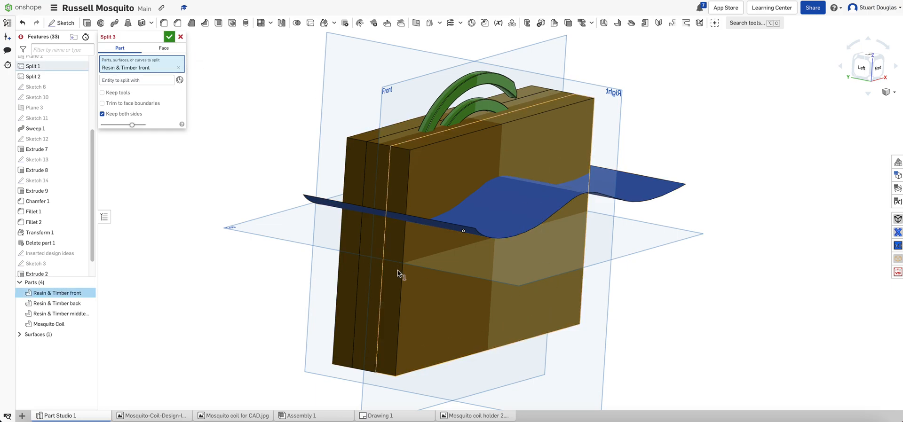
{"action": "left_click", "coordinate": [371, 277]}
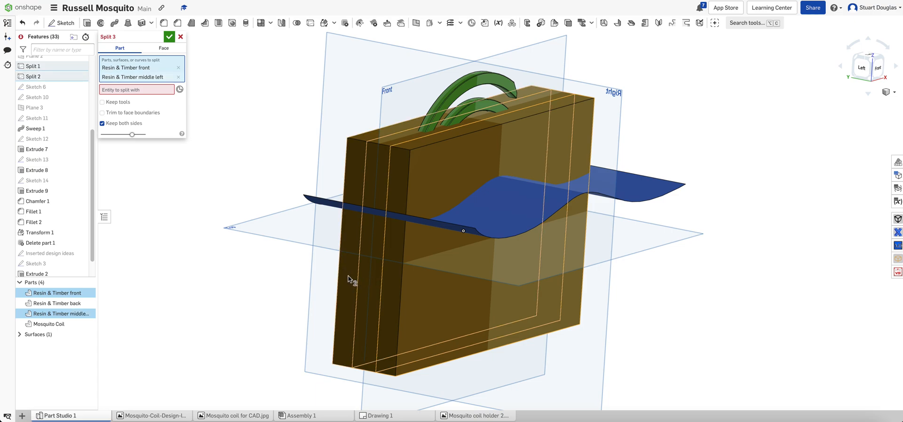
{"action": "left_click", "coordinate": [348, 275]}
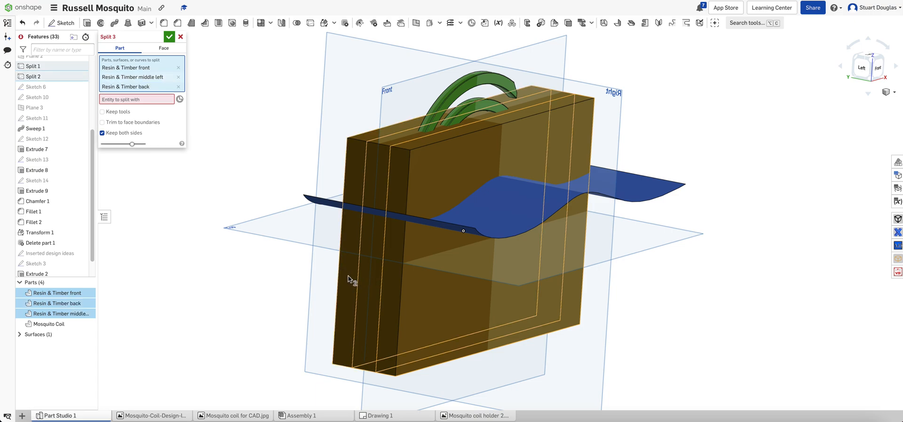
{"action": "left_click", "coordinate": [114, 102]}
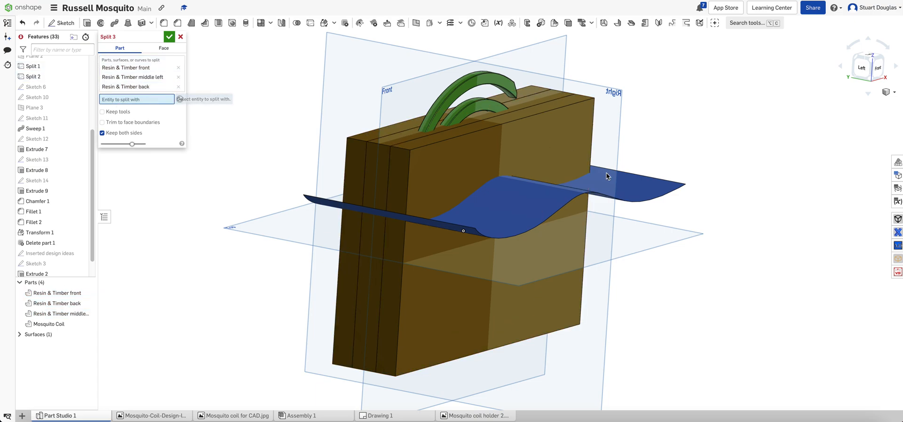
{"action": "left_click", "coordinate": [503, 208]}
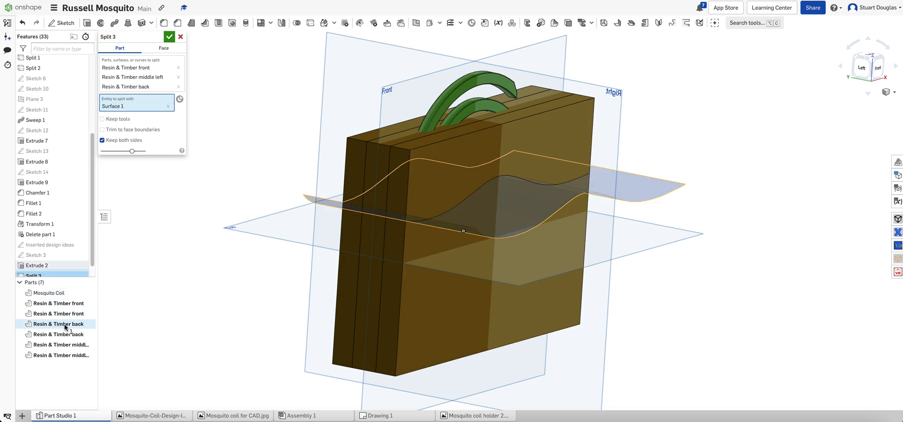
{"action": "left_click", "coordinate": [169, 37]}
{"action": "right_click_drag", "start_coordinate": [818, 247], "coordinate": [760, 243]}
{"action": "right_click_drag", "start_coordinate": [733, 248], "coordinate": [797, 245]}
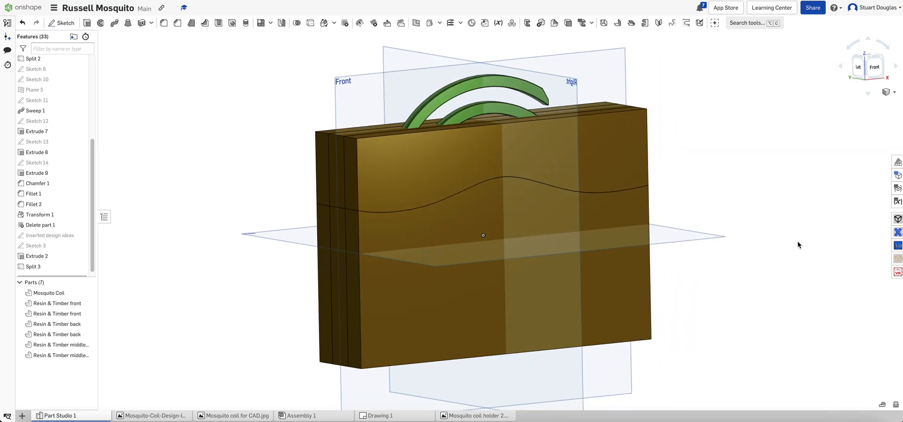
Set the appearance of the Resin & Timber front piece above the wave to teal (#57C6BD).
{"action": "left_click", "coordinate": [898, 163]}
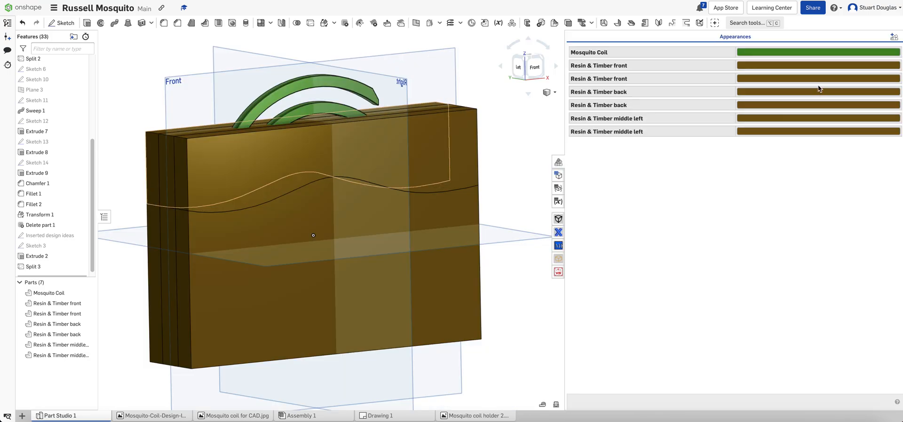
{"action": "left_click", "coordinate": [814, 64]}
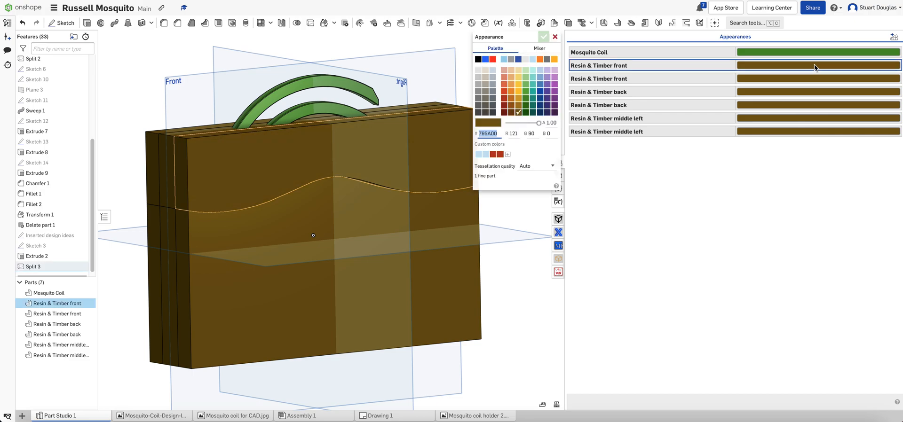
{"action": "left_click", "coordinate": [536, 87]}
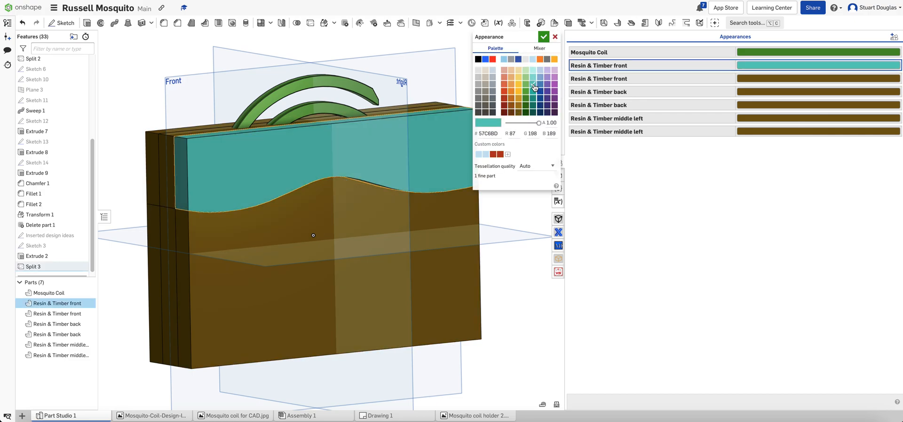
{"action": "left_click", "coordinate": [544, 36]}
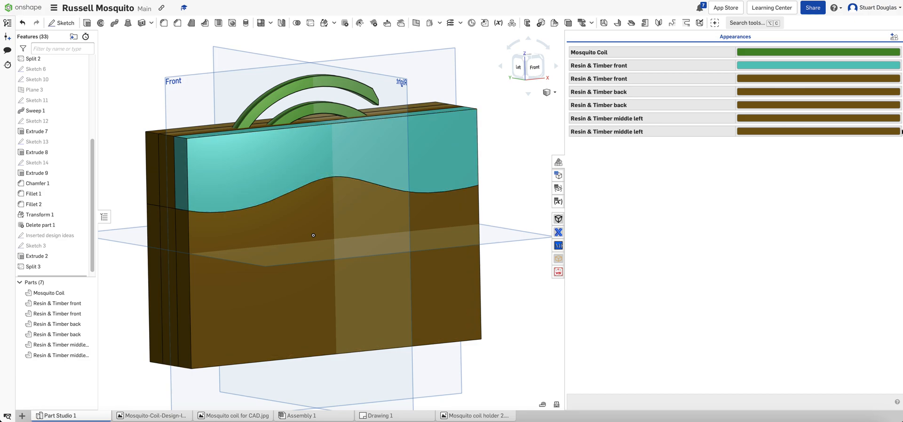
Give the upper Resin & Timber back and middle left pieces the teal colour #57C6BD and close the appearance list.
{"action": "left_click", "coordinate": [819, 91]}
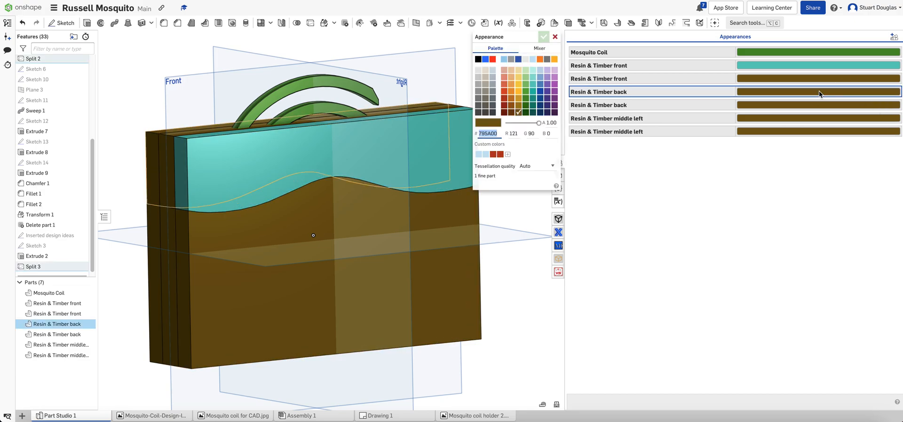
{"action": "left_click", "coordinate": [535, 87]}
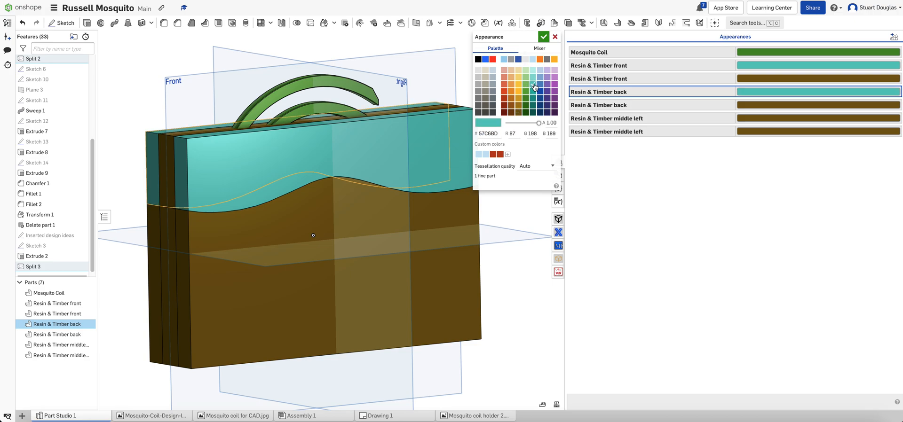
{"action": "left_click", "coordinate": [544, 37]}
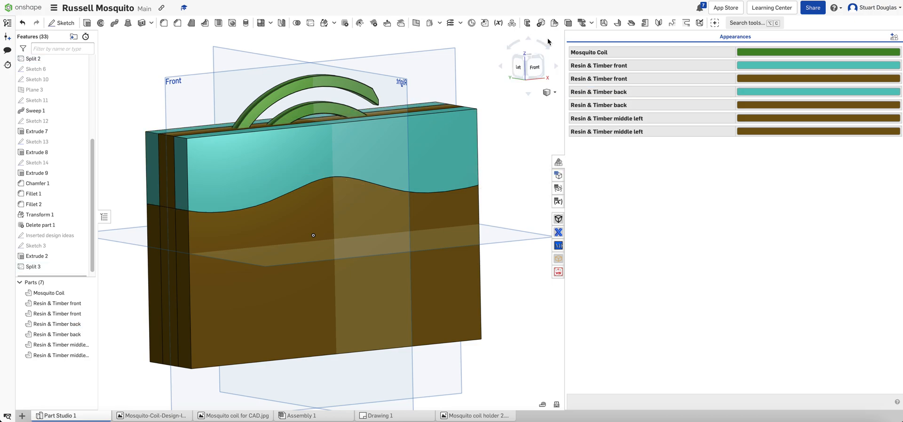
{"action": "left_click", "coordinate": [792, 117]}
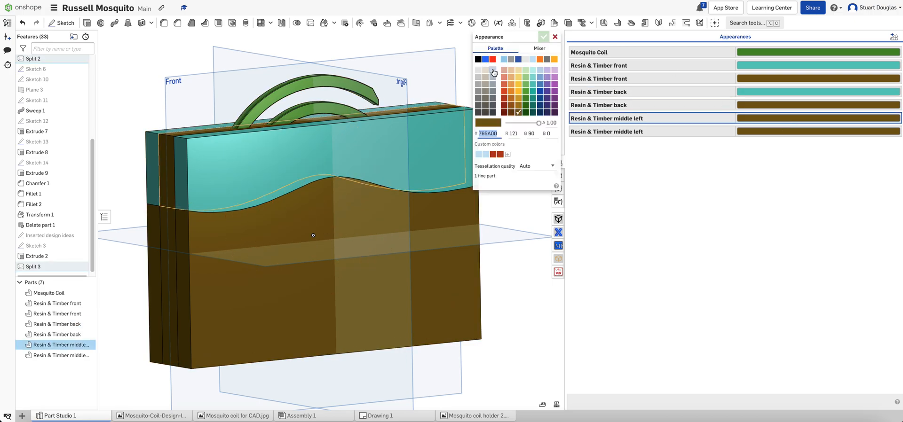
{"action": "left_click", "coordinate": [533, 84]}
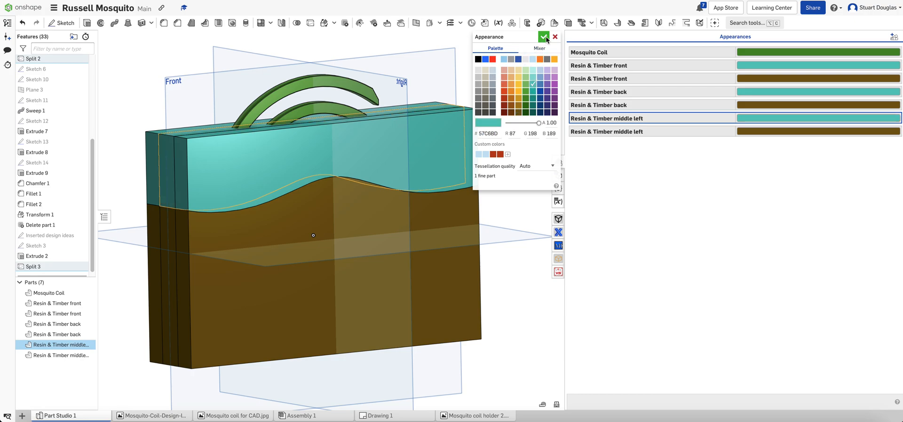
{"action": "left_click", "coordinate": [544, 37]}
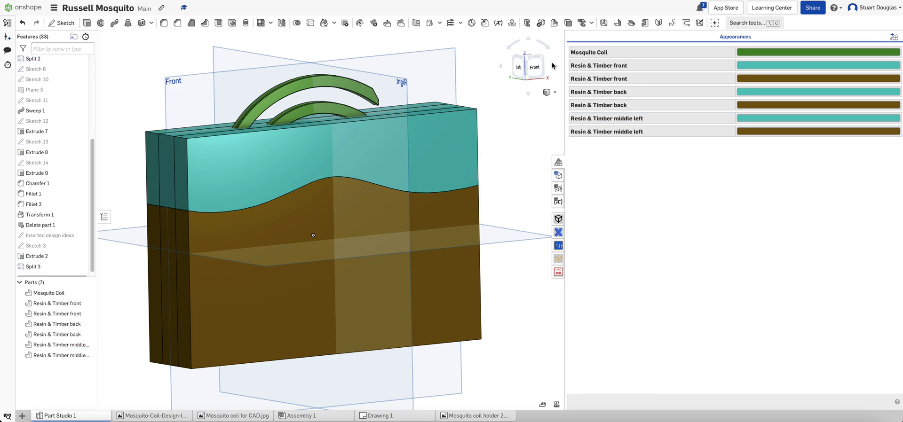
{"action": "left_click", "coordinate": [559, 162]}
{"action": "mouse_move", "coordinate": [754, 212]}
{"action": "right_mouse_down"}
{"action": "mouse_move", "coordinate": [802, 199]}
{"action": "mouse_move", "coordinate": [738, 210]}
{"action": "right_mouse_up"}
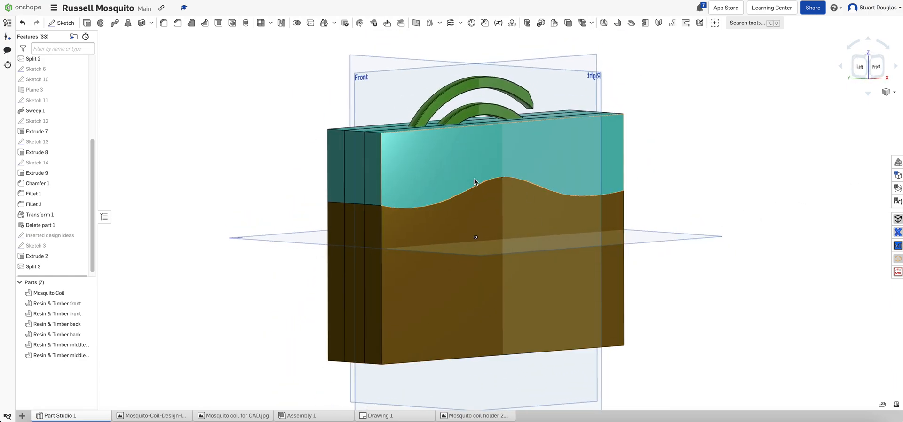